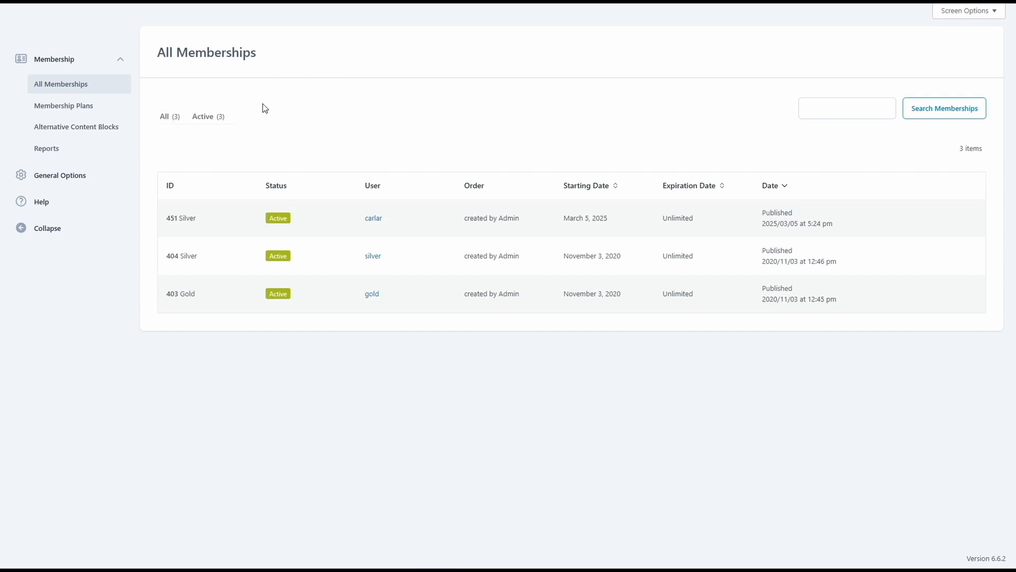
# Step: Open the Silver membership that started on March 5, 2025 and view its available membership actions
pyautogui.moveTo(934, 224)
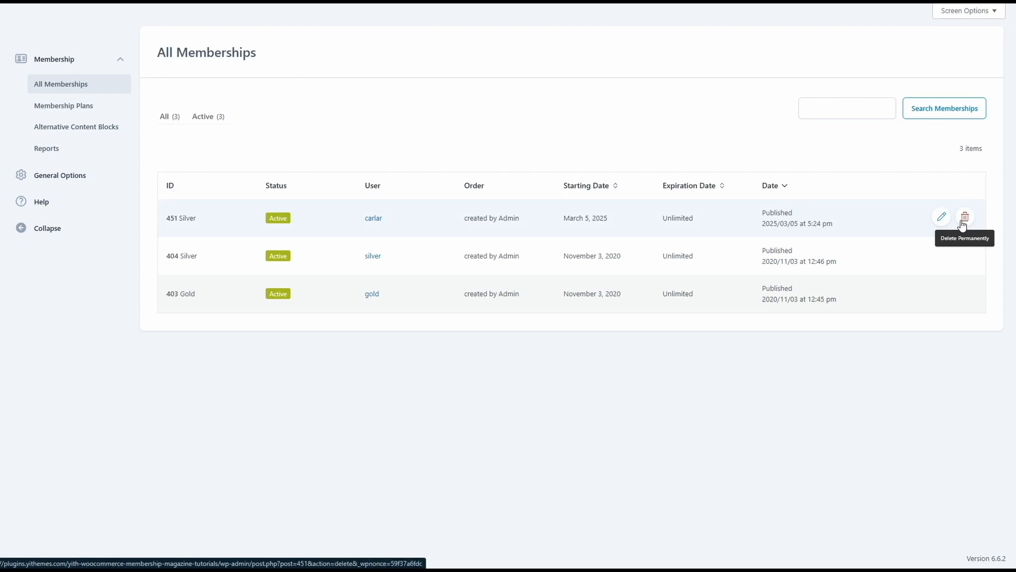
pyautogui.click(941, 218)
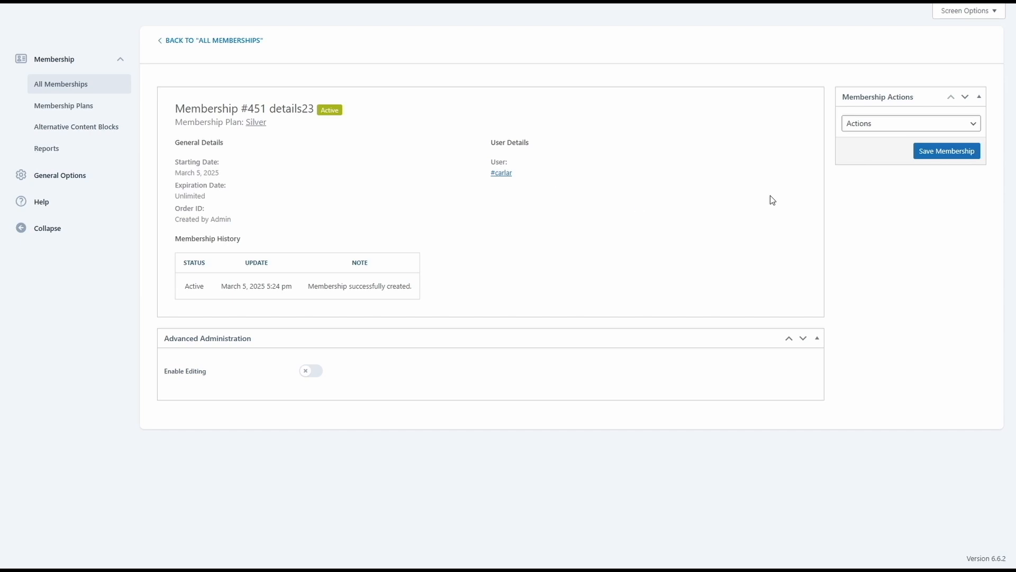
pyautogui.click(877, 126)
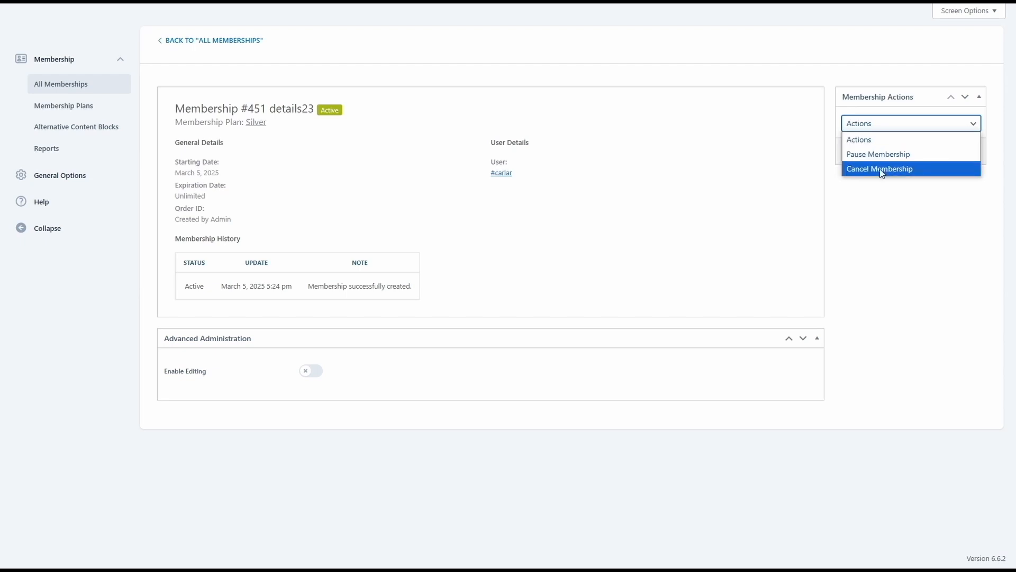
pyautogui.click(882, 185)
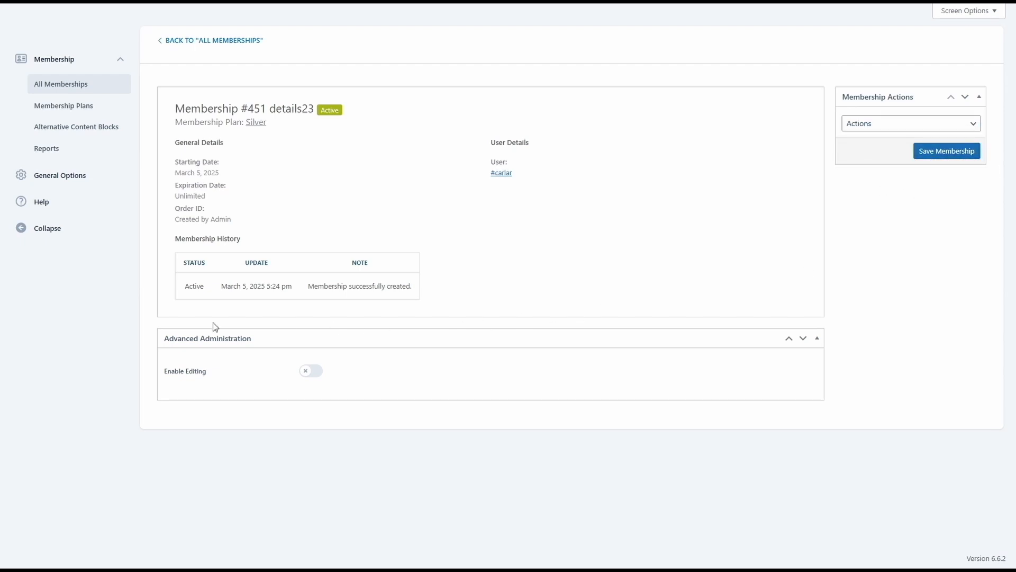
# Step: Enable editing of the membership's advanced administration fields and turn on its expiration date
pyautogui.click(311, 373)
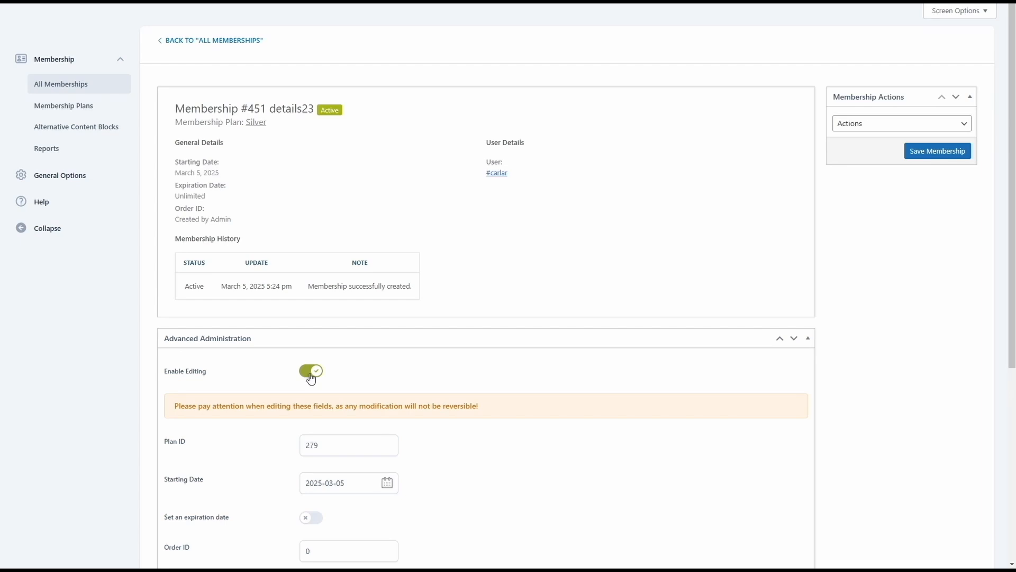
pyautogui.scroll(-5, 311, 379)
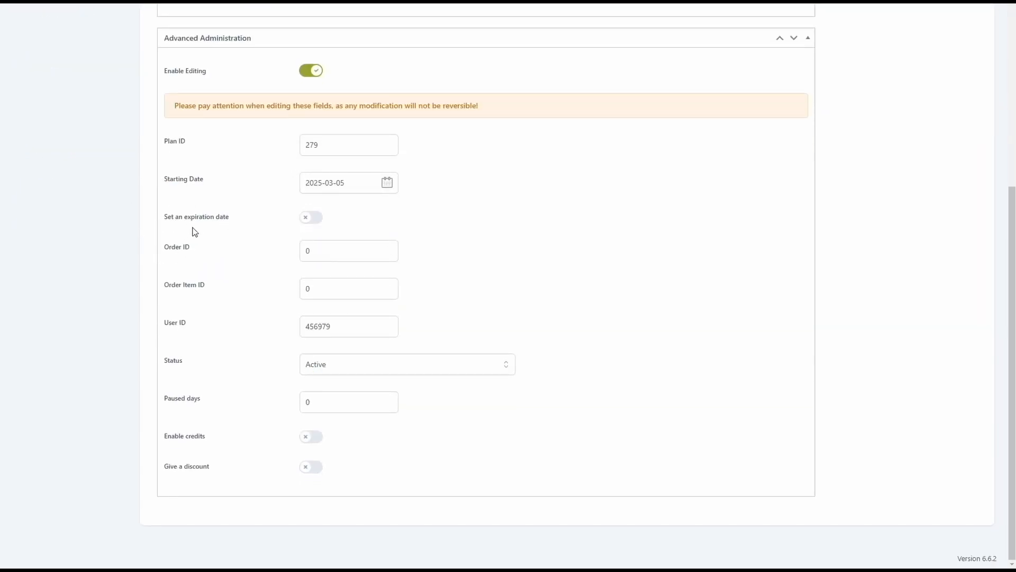
pyautogui.click(309, 220)
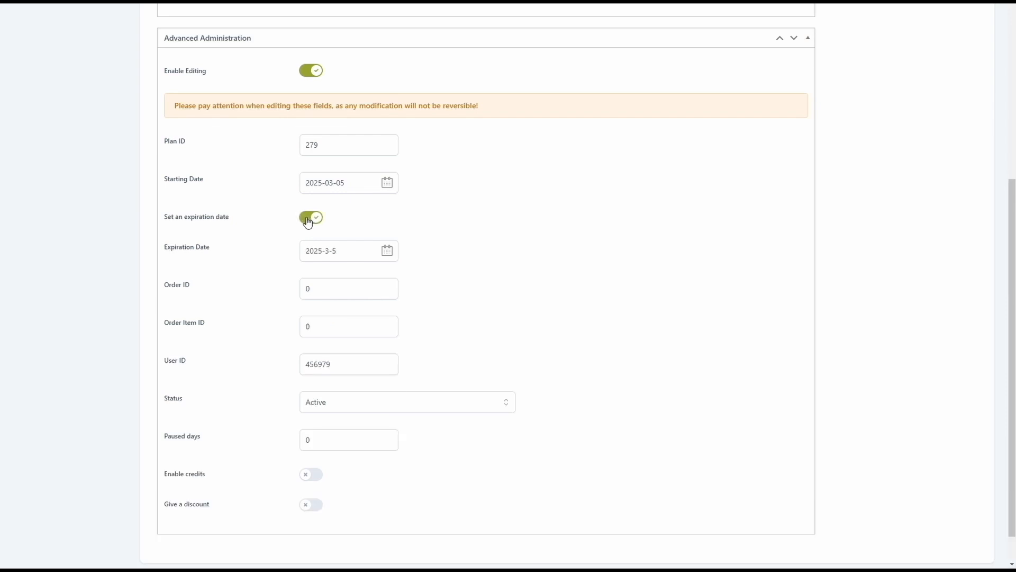
pyautogui.scroll(-1, 290, 230)
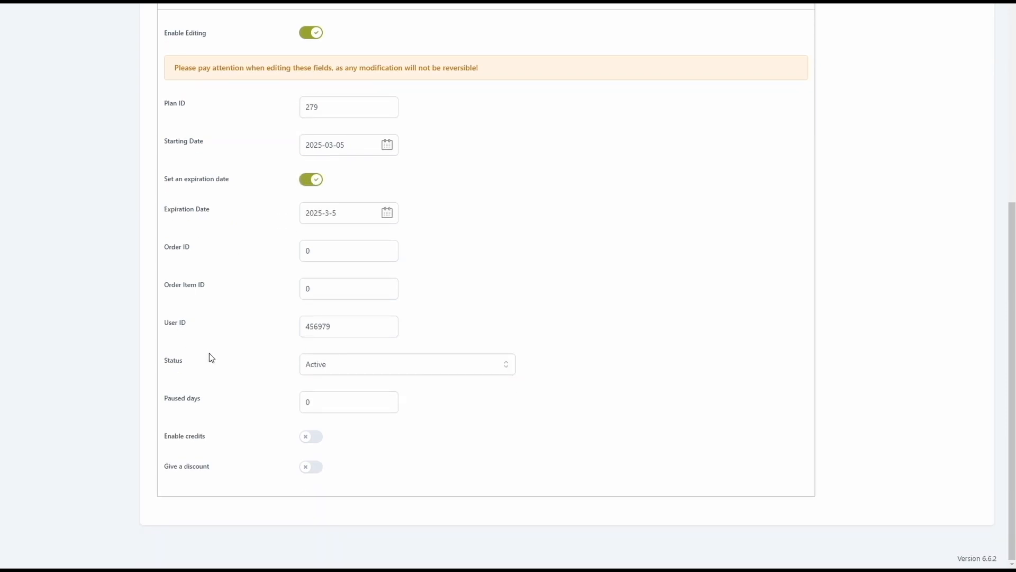
# Step: View the membership's status choices, and try enabling credits and a discount for it
pyautogui.click(317, 370)
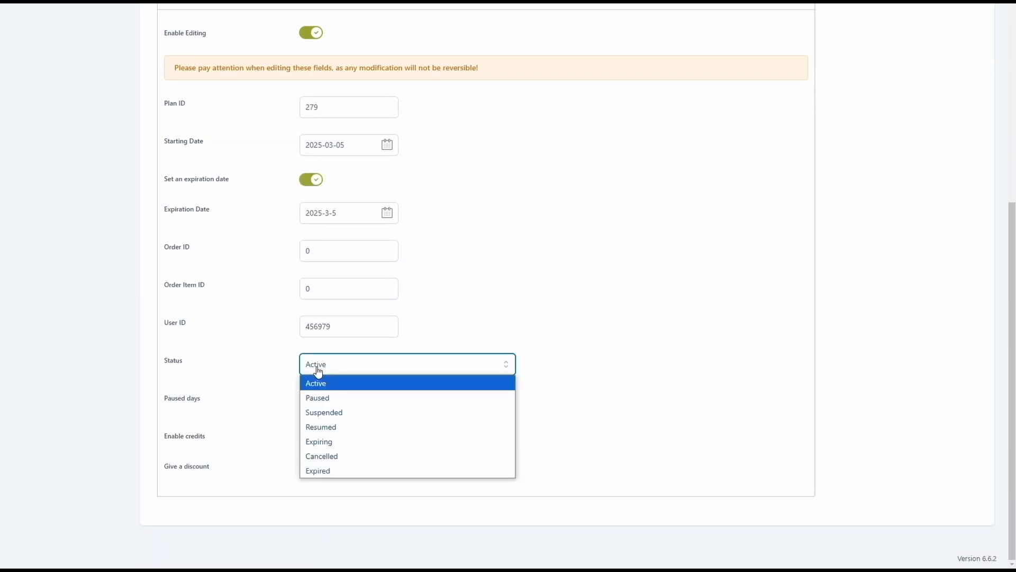
pyautogui.click(321, 371)
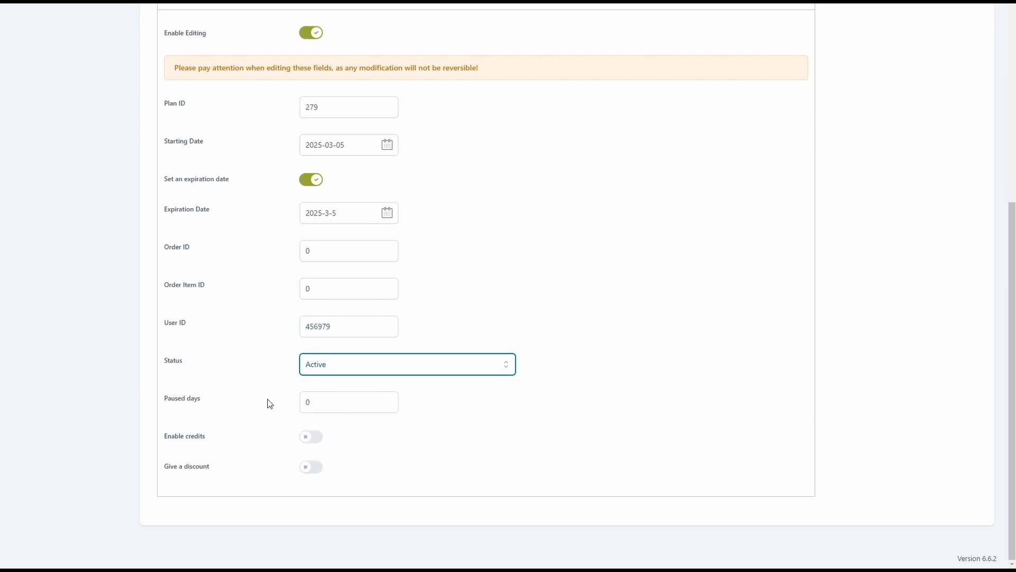
pyautogui.click(312, 437)
pyautogui.scroll(-2, 314, 446)
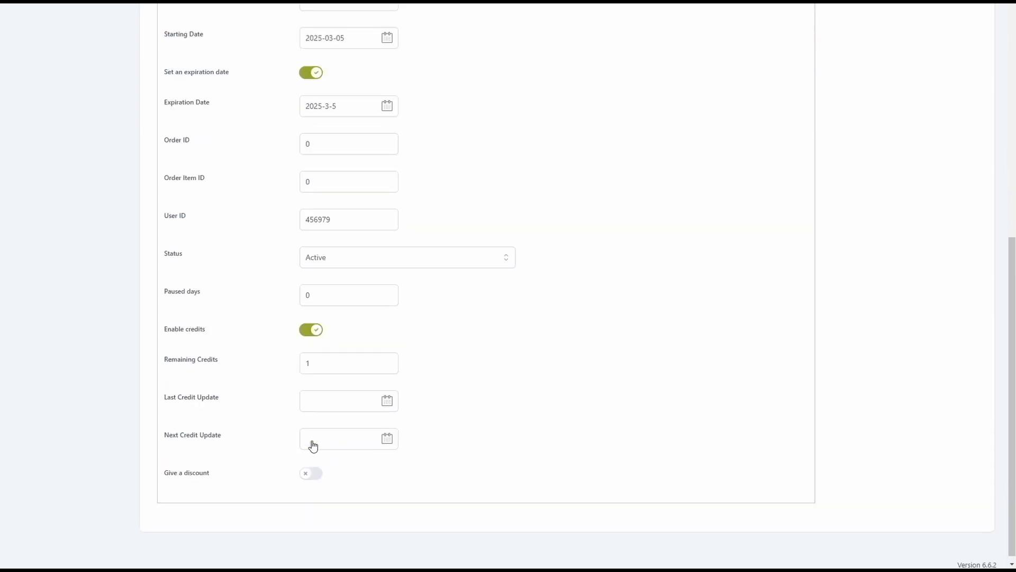
pyautogui.click(309, 469)
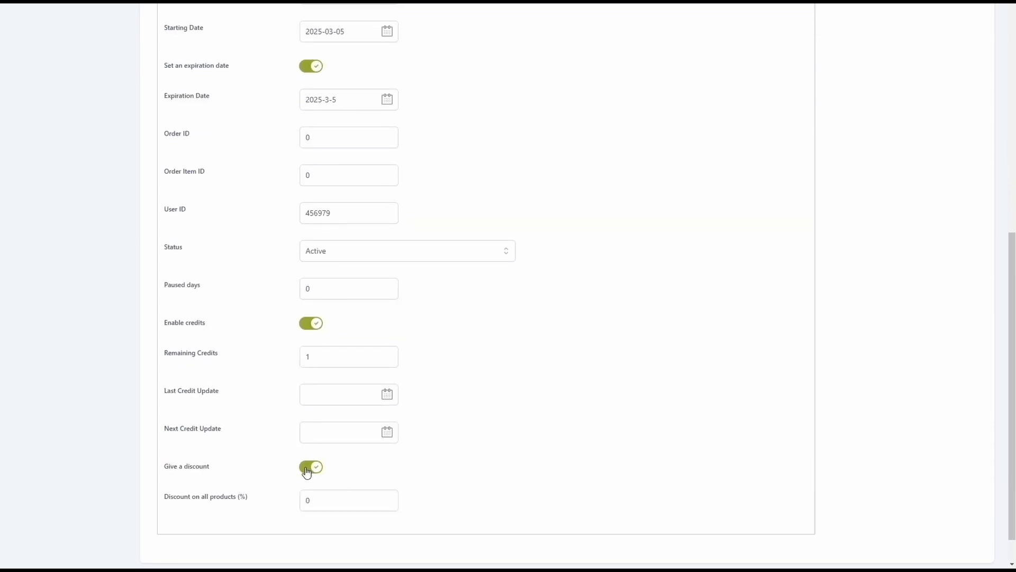
pyautogui.scroll(8, 307, 472)
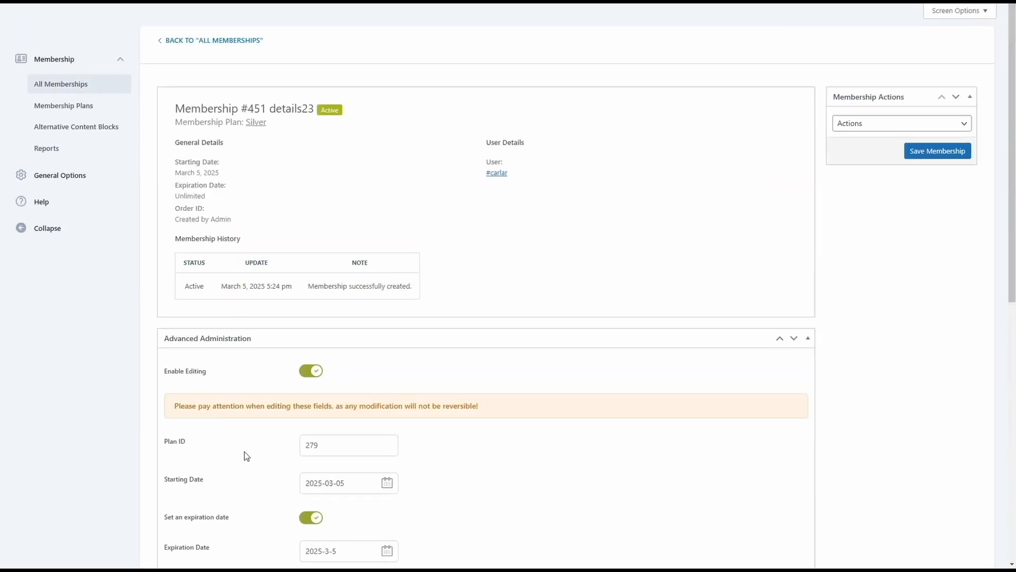
# Step: Leave the membership without saving and view the bulk actions available for the membership plans
pyautogui.click(199, 42)
pyautogui.click(101, 110)
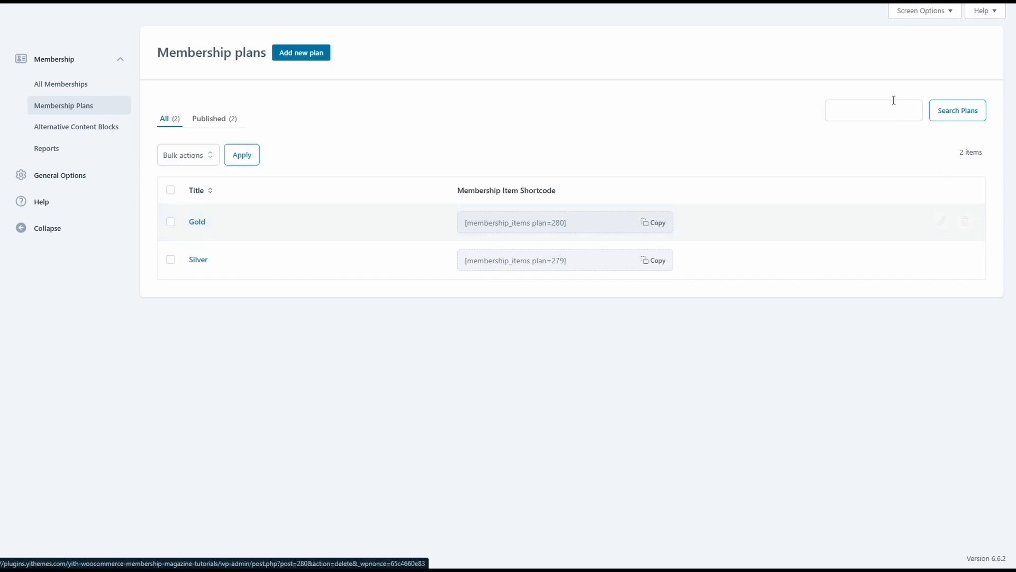
pyautogui.click(162, 155)
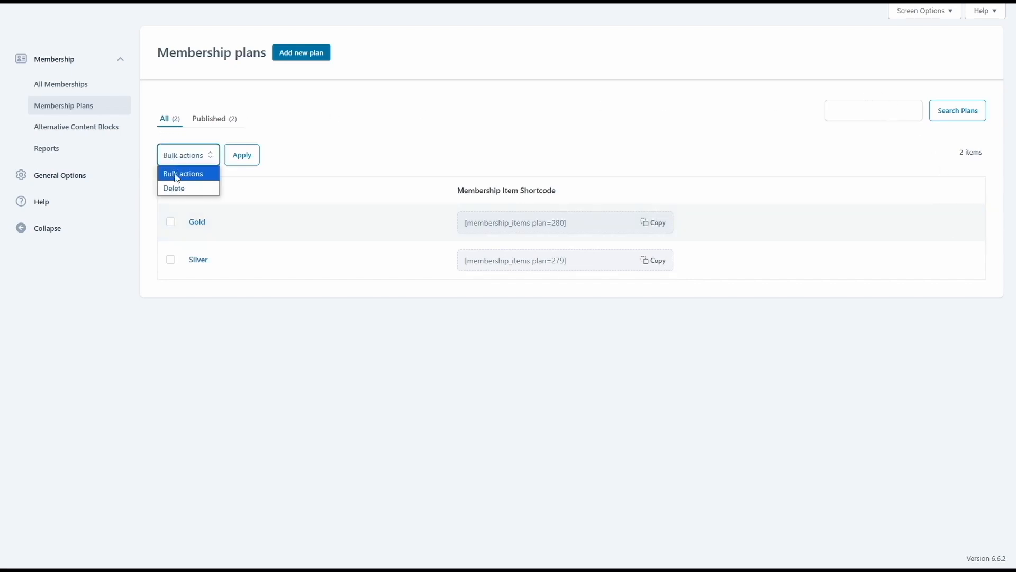
pyautogui.click(185, 160)
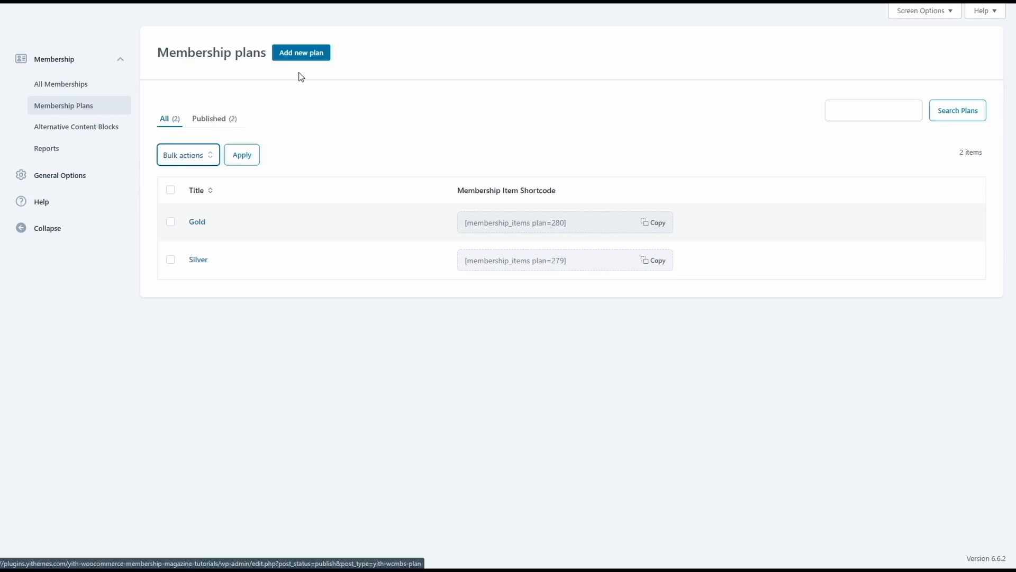
# Step: Create a new membership plan titled "Test"
pyautogui.click(305, 55)
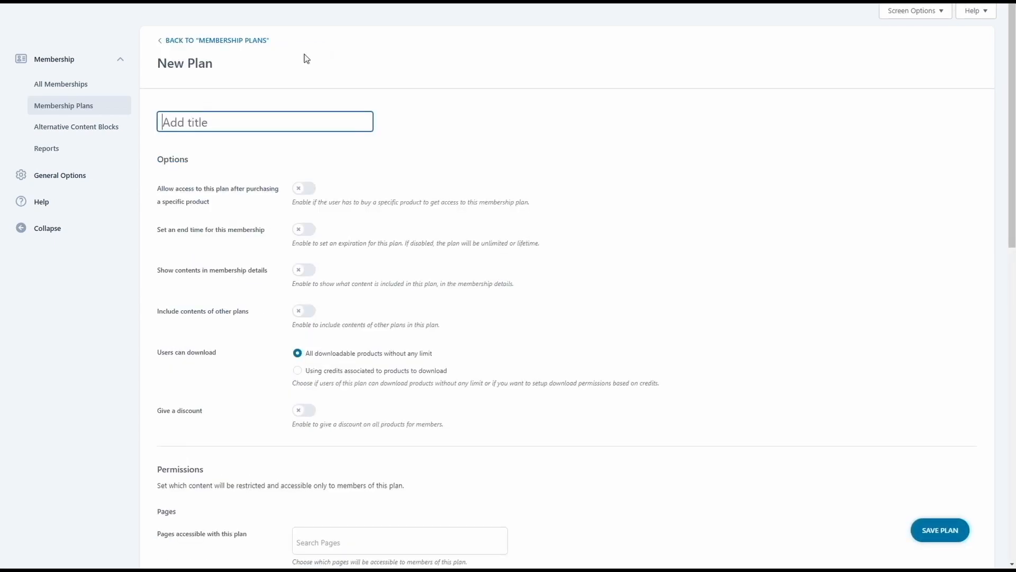
pyautogui.write('Test')
pyautogui.click(276, 147)
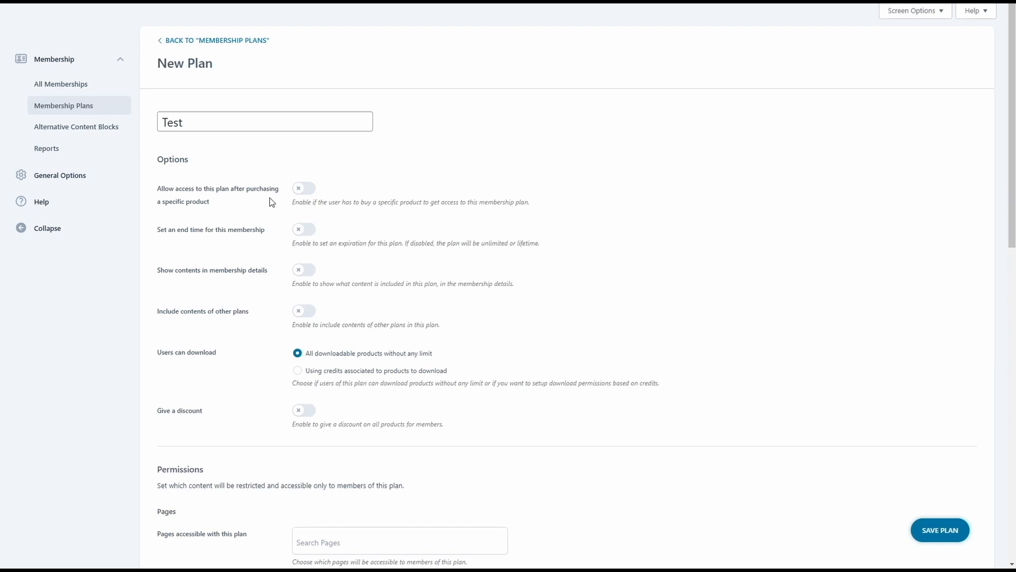
# Step: Allow access to the plan after purchasing a specific product and link the main Magazine Membership product to it
pyautogui.click(302, 189)
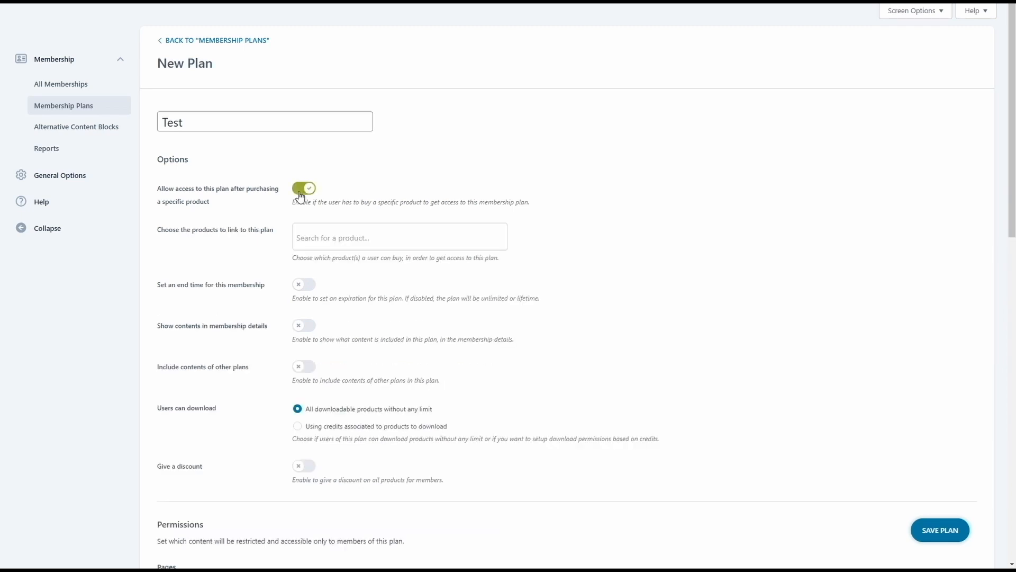
pyautogui.click(321, 237)
pyautogui.write('magazi')
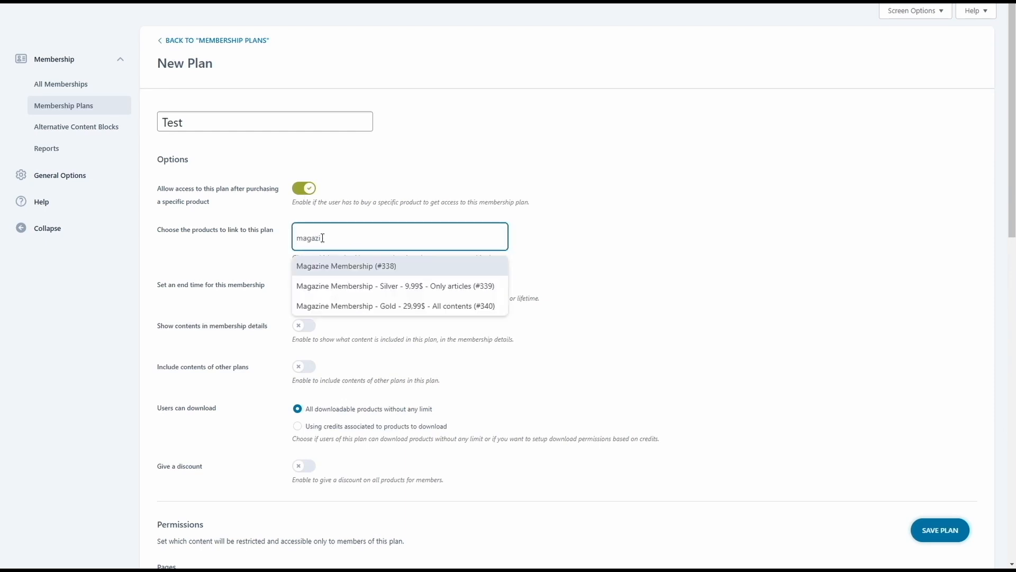
pyautogui.click(344, 267)
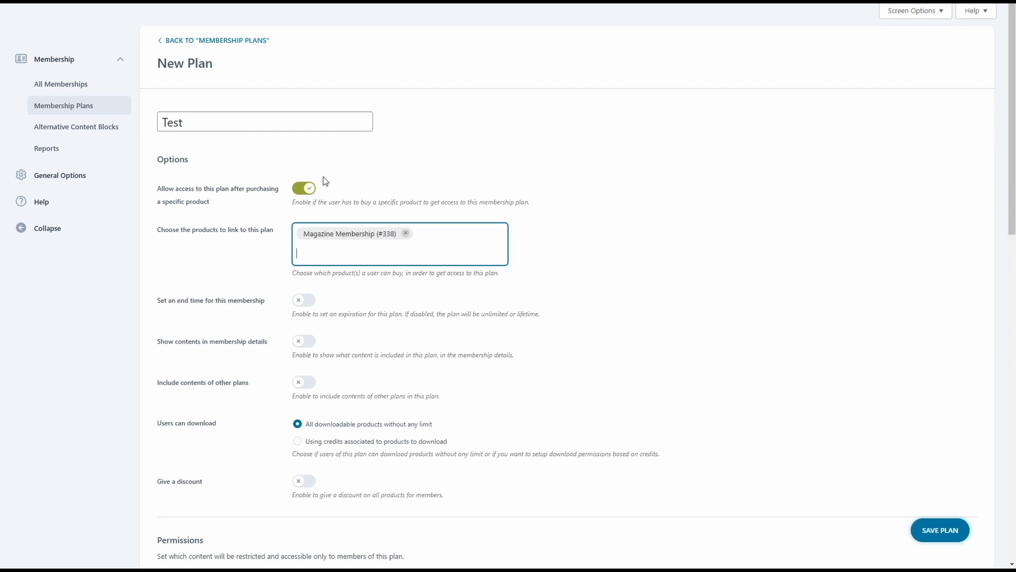
# Step: Try setting an end time in days for the membership, and switch the end time off again
pyautogui.scroll(-1, 310, 214)
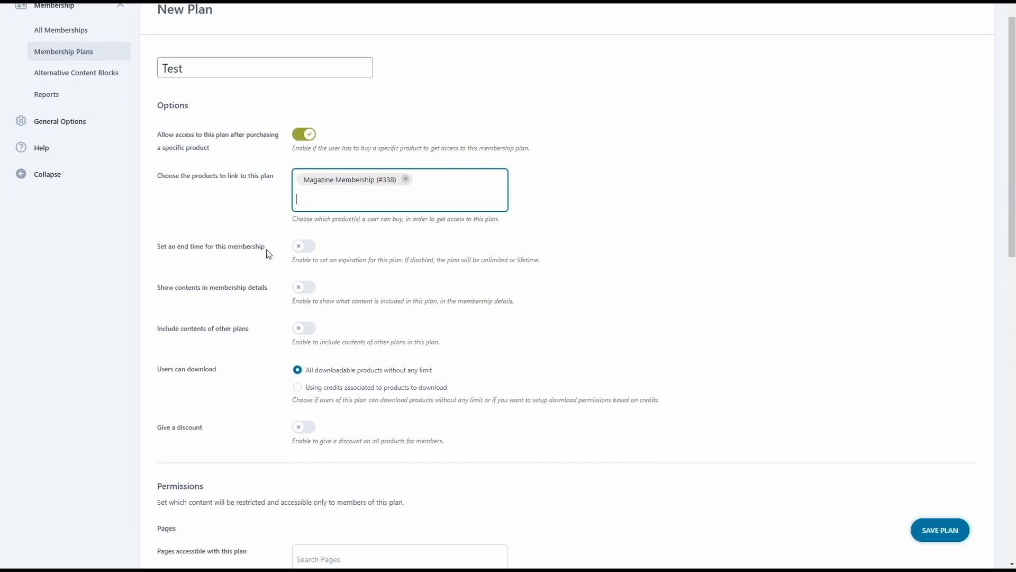
pyautogui.click(303, 246)
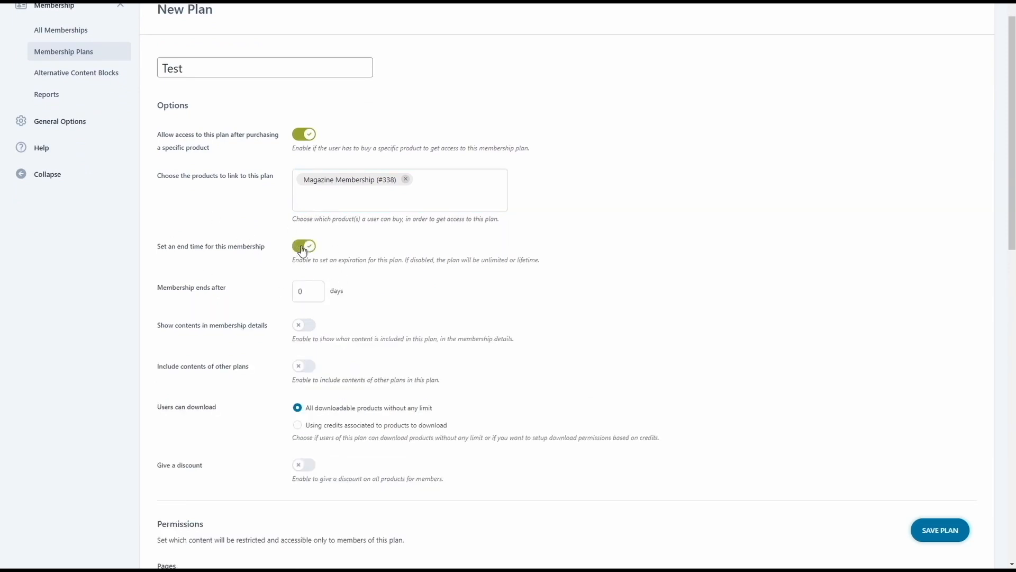
pyautogui.click(310, 291)
pyautogui.write('3')
pyautogui.click(307, 247)
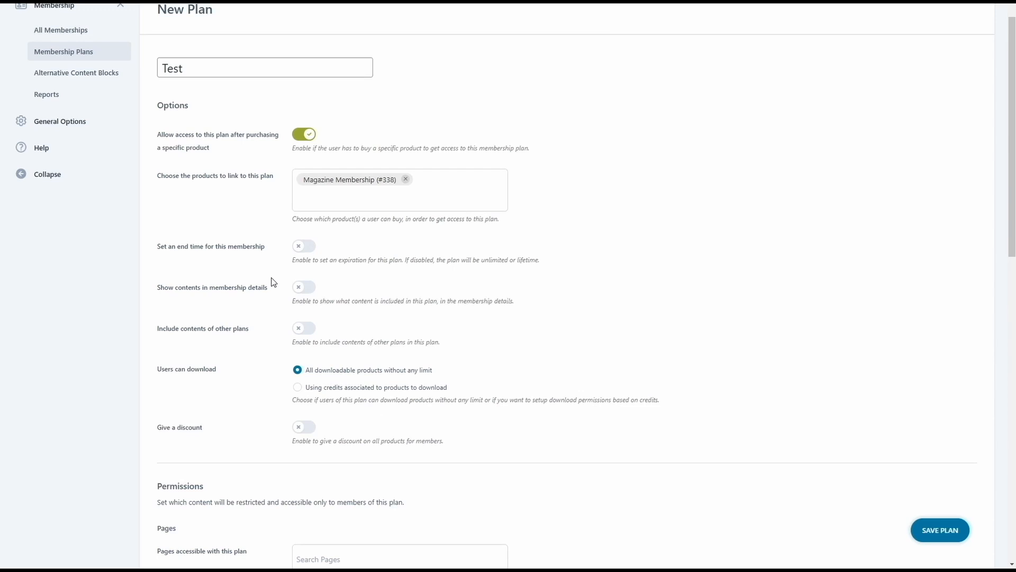
# Step: Show the plan's contents in the membership details and briefly try the option to include contents of other plans
pyautogui.click(302, 288)
pyautogui.scroll(-1, 303, 288)
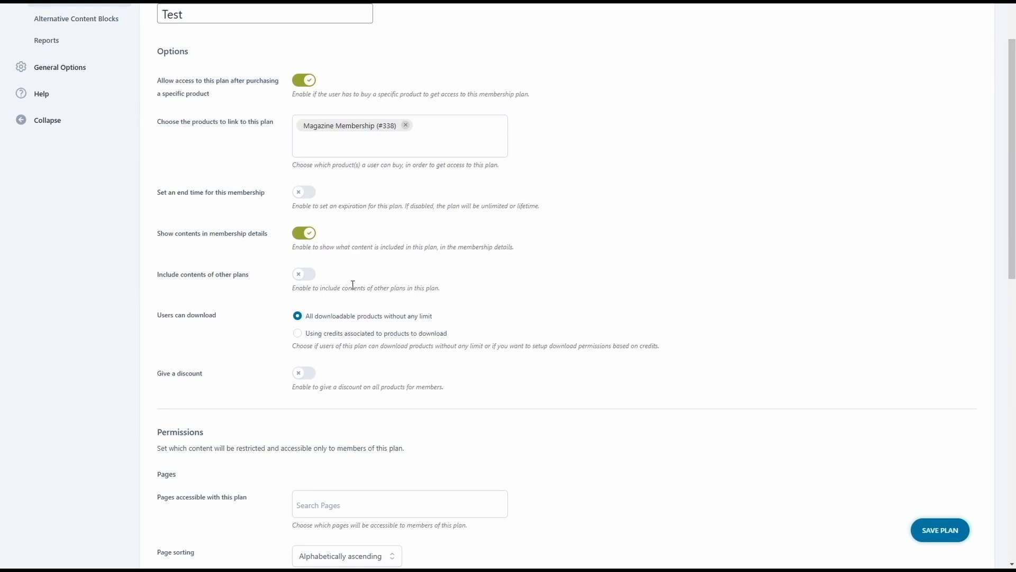
pyautogui.click(314, 279)
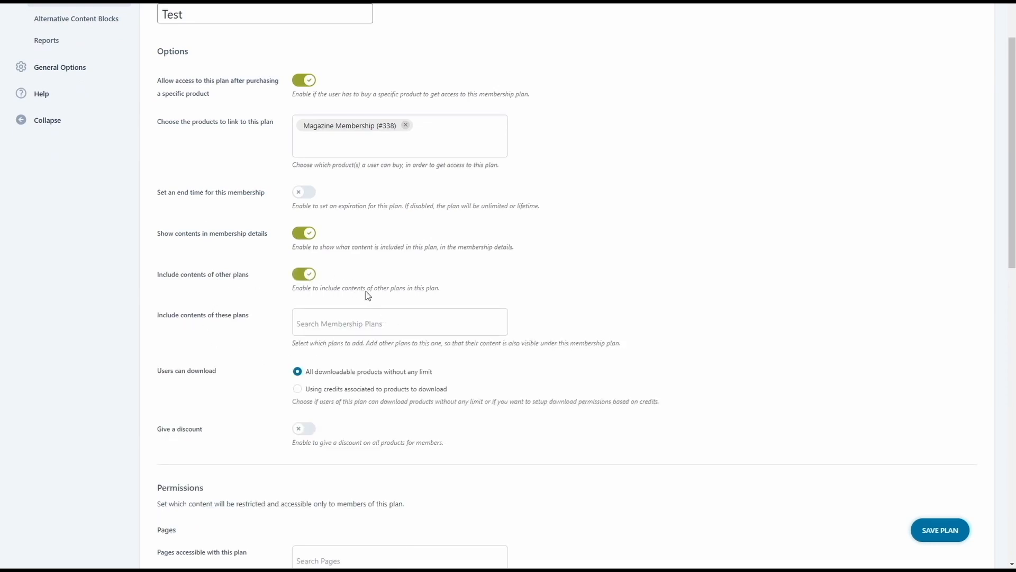
pyautogui.click(305, 274)
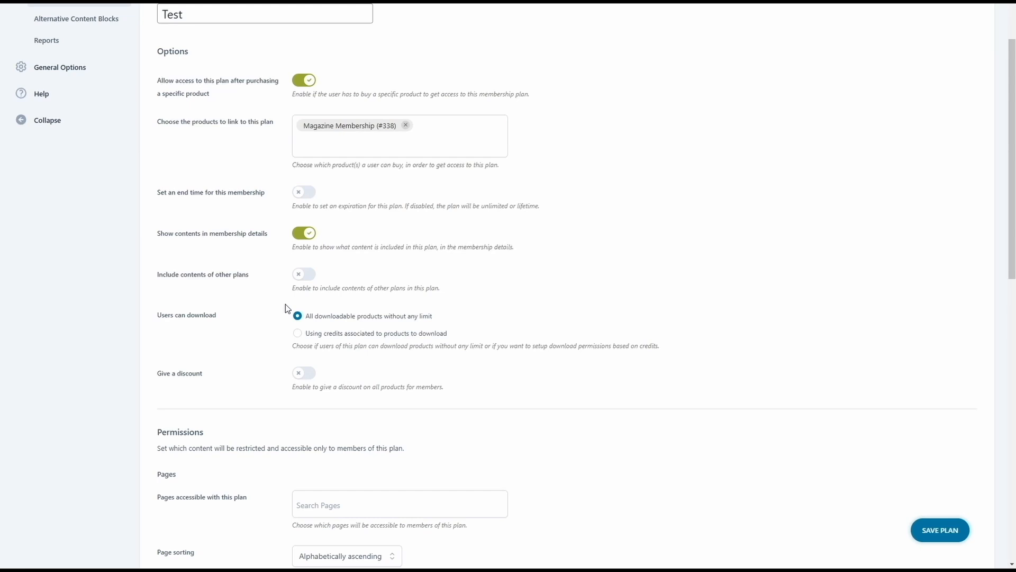
# Step: Make downloads use credits, granting 100 credits every 15 days, with unused credits set to "will be accumulated"
pyautogui.click(297, 334)
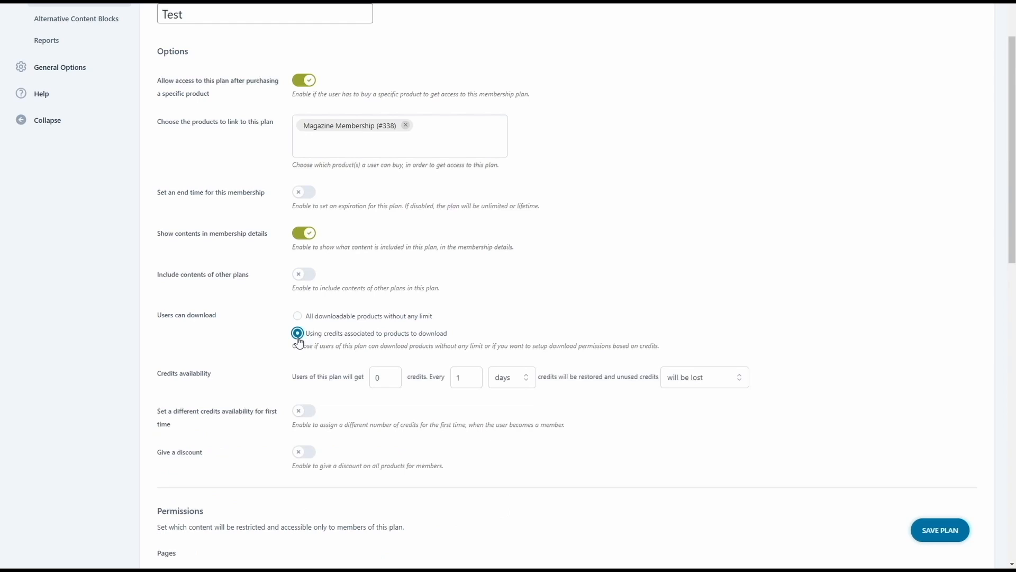
pyautogui.click(383, 376)
pyautogui.write('10')
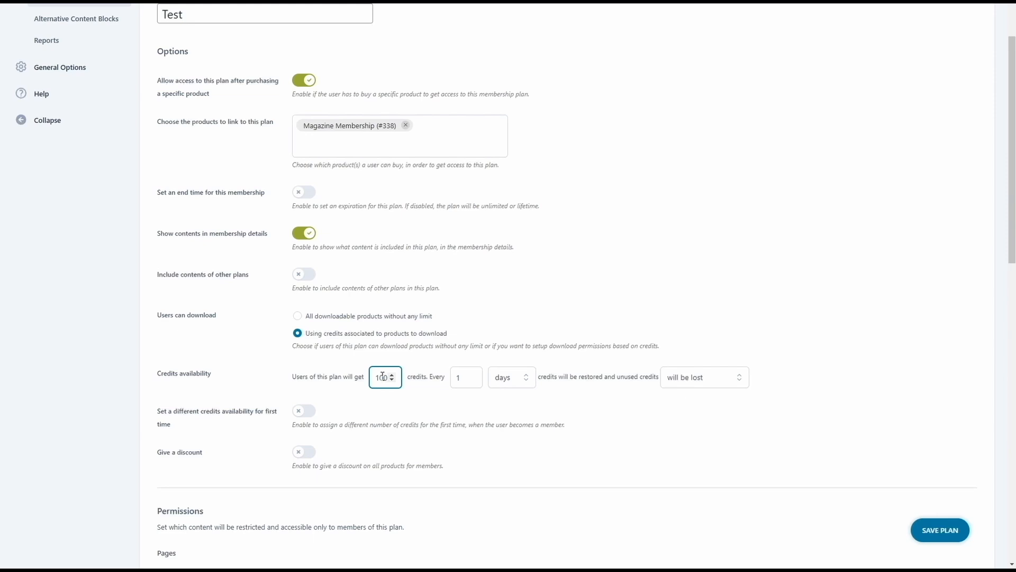
pyautogui.click(463, 380)
pyautogui.write('5')
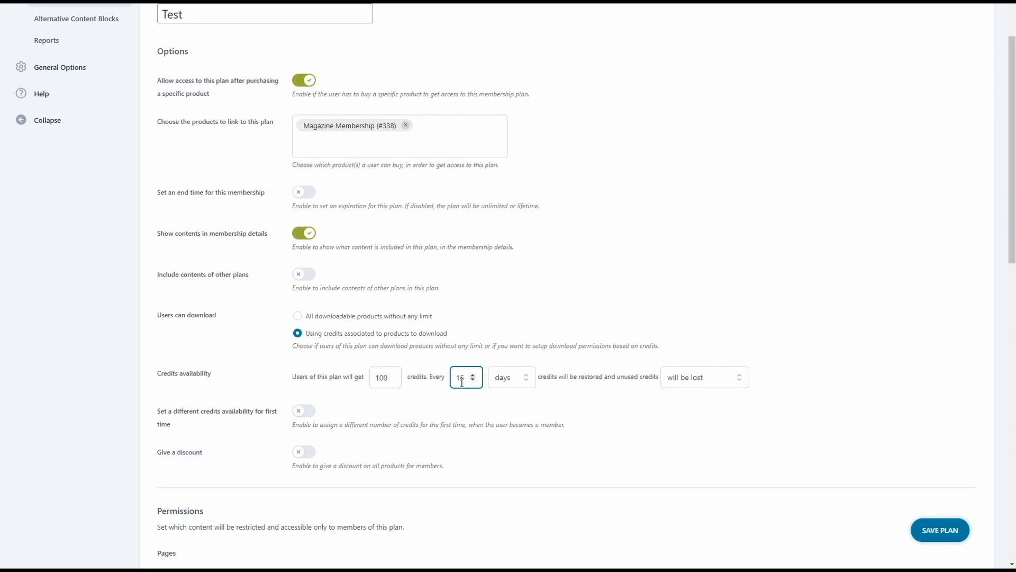
pyautogui.click(503, 389)
pyautogui.click(503, 390)
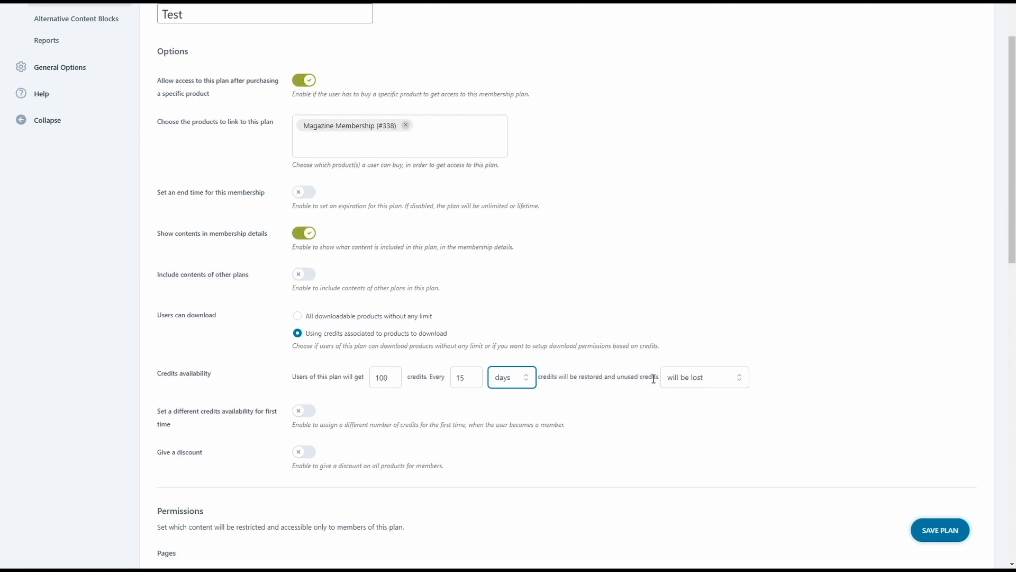
pyautogui.click(686, 380)
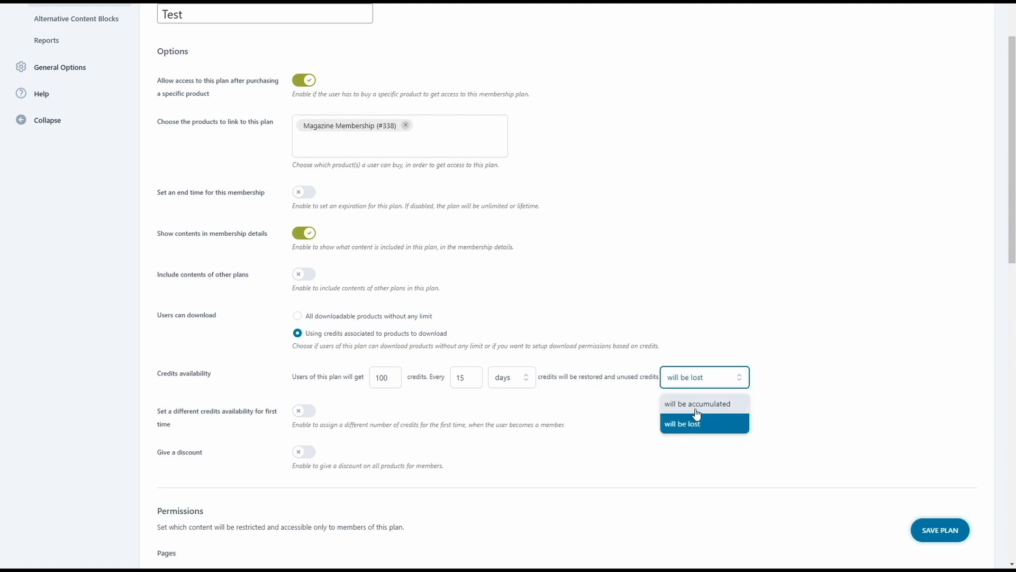
pyautogui.click(698, 413)
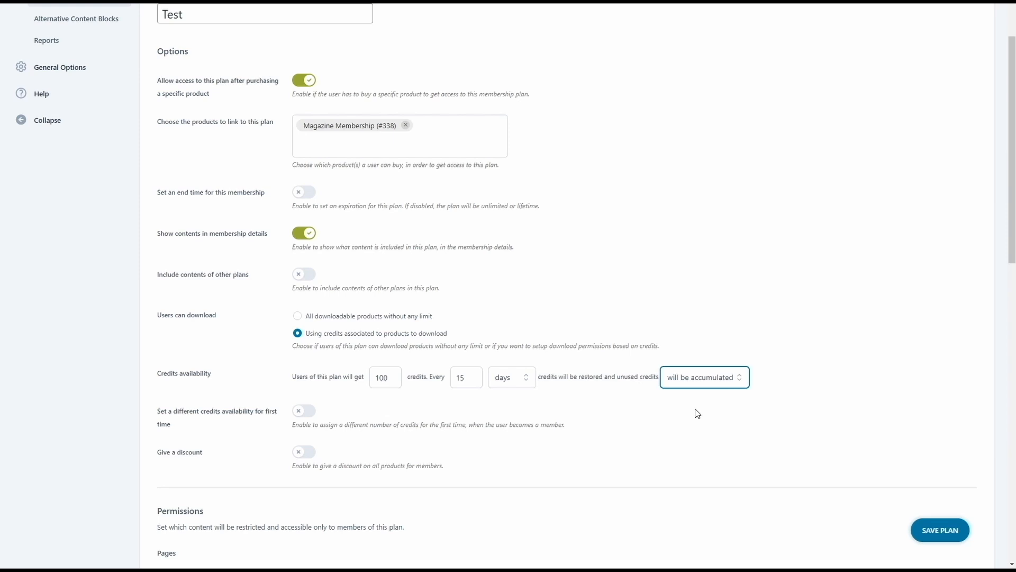
# Step: Set a different credits availability for new members, granting 150 credits the first time
pyautogui.scroll(-3, 697, 413)
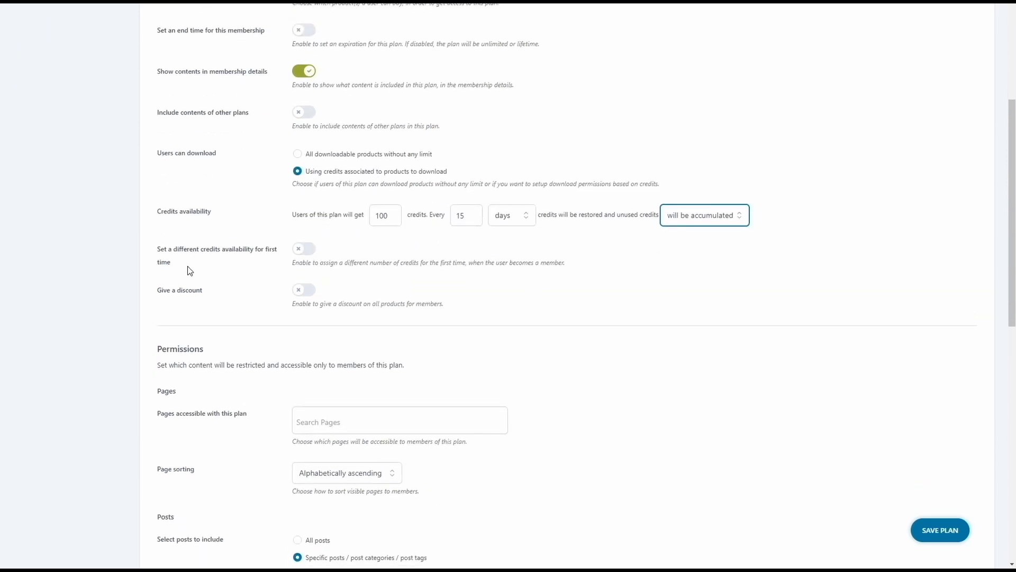
pyautogui.click(311, 250)
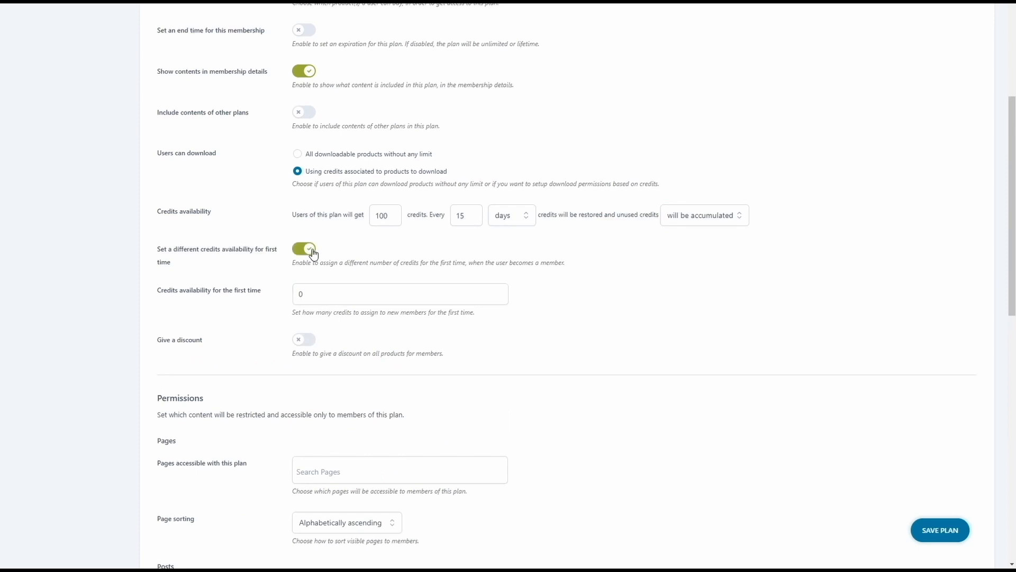
pyautogui.doubleClick(337, 294)
pyautogui.write('150')
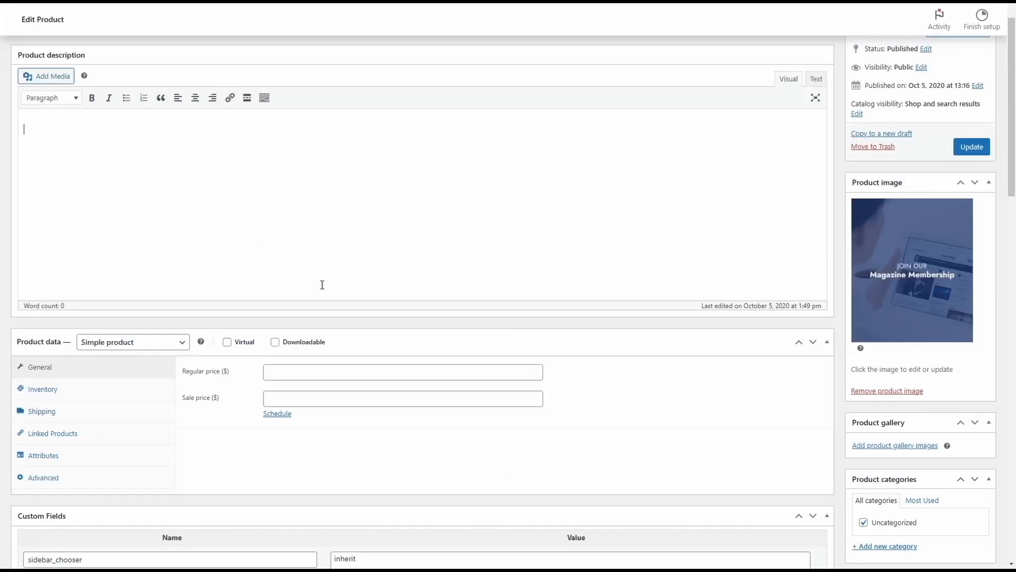
# Step: Mark the Magazine Membership product as downloadable and return to the Test plan's credit settings
pyautogui.click(275, 342)
pyautogui.scroll(-2, 279, 350)
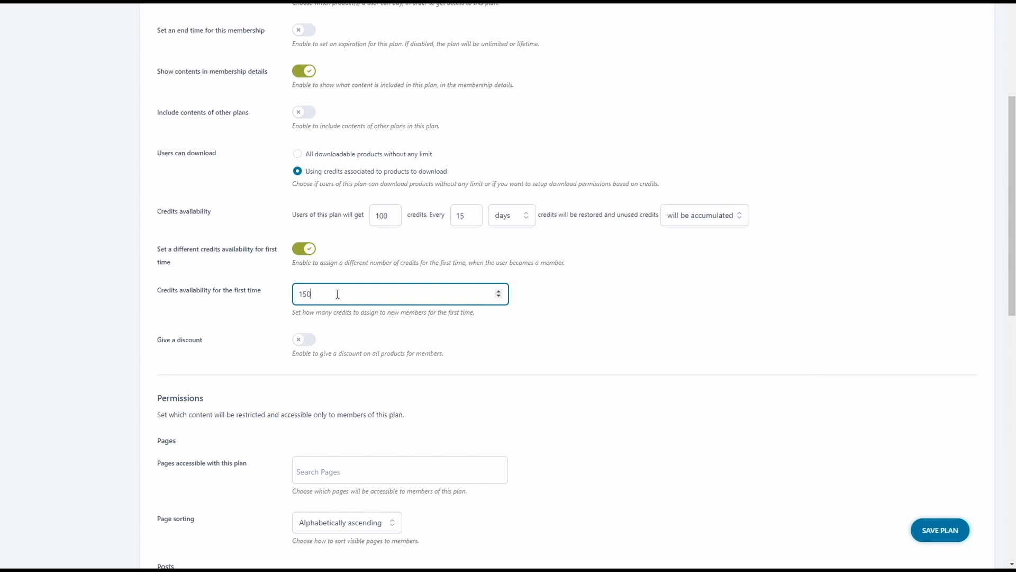
pyautogui.click(160, 317)
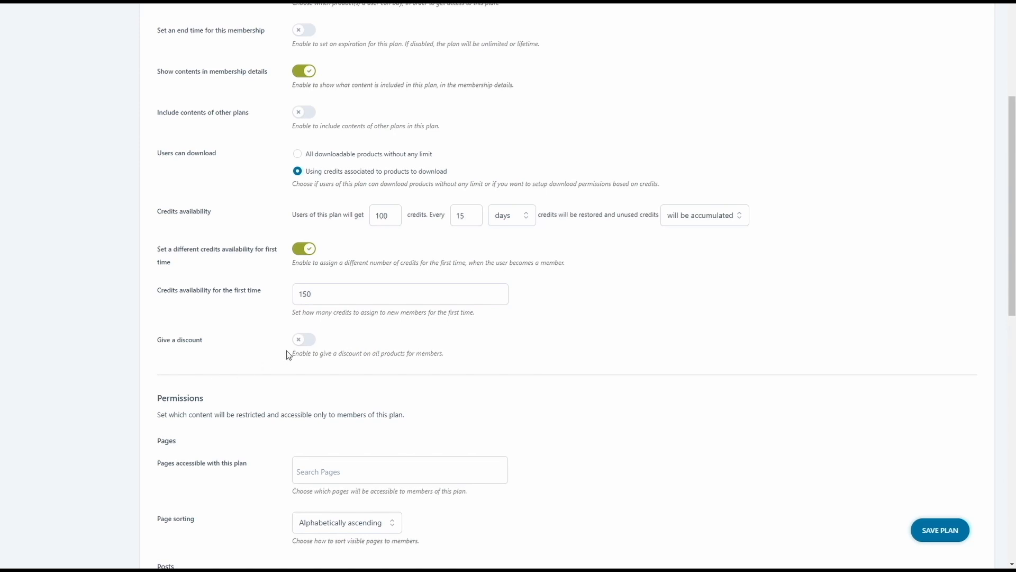
# Step: Give members of the plan a 10% discount on all products
pyautogui.click(299, 341)
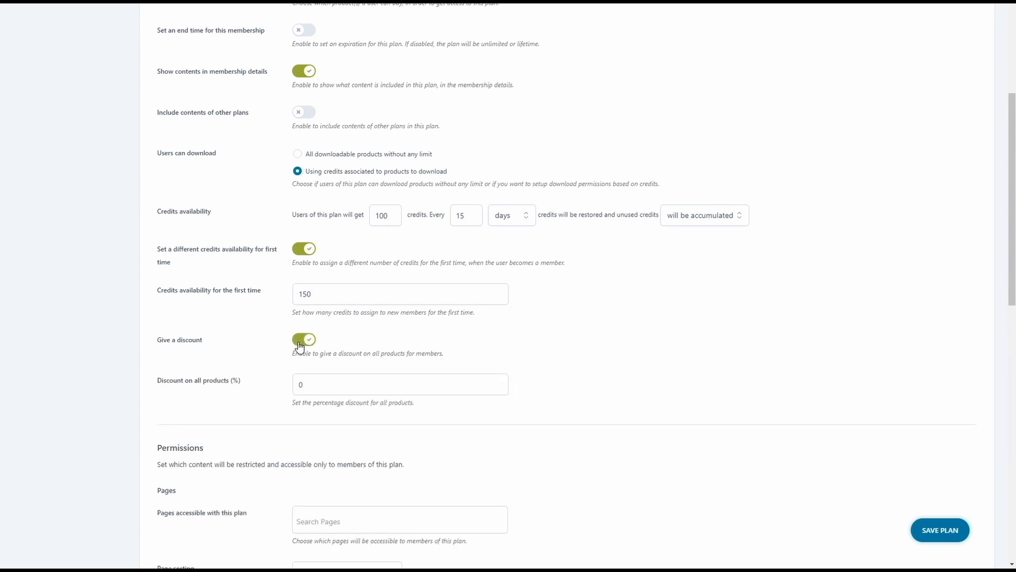
pyautogui.click(305, 387)
pyautogui.write('1')
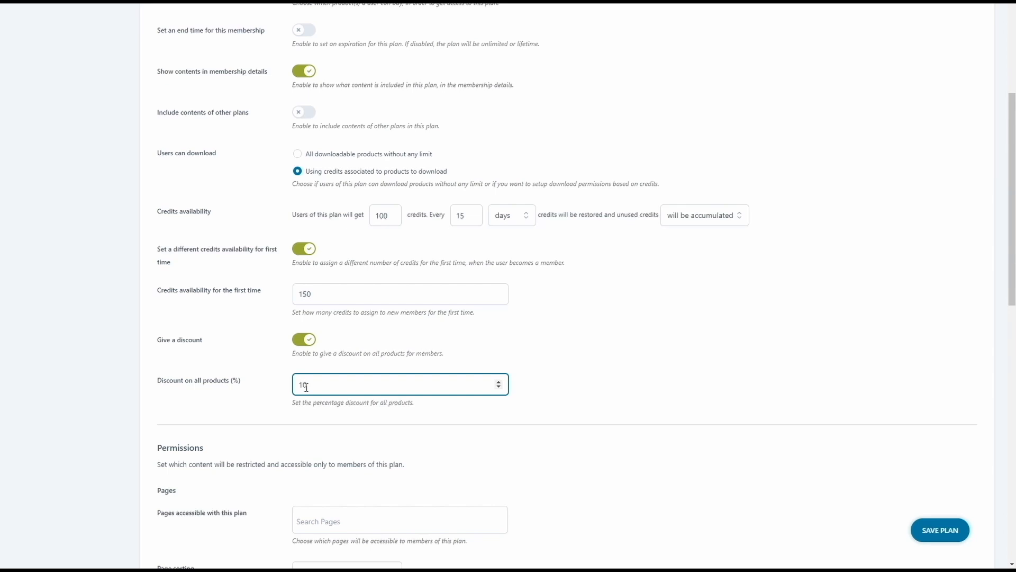
# Step: Try including all posts in the plan's permissions, and return to specific posts / post categories / post tags
pyautogui.scroll(-5, 306, 387)
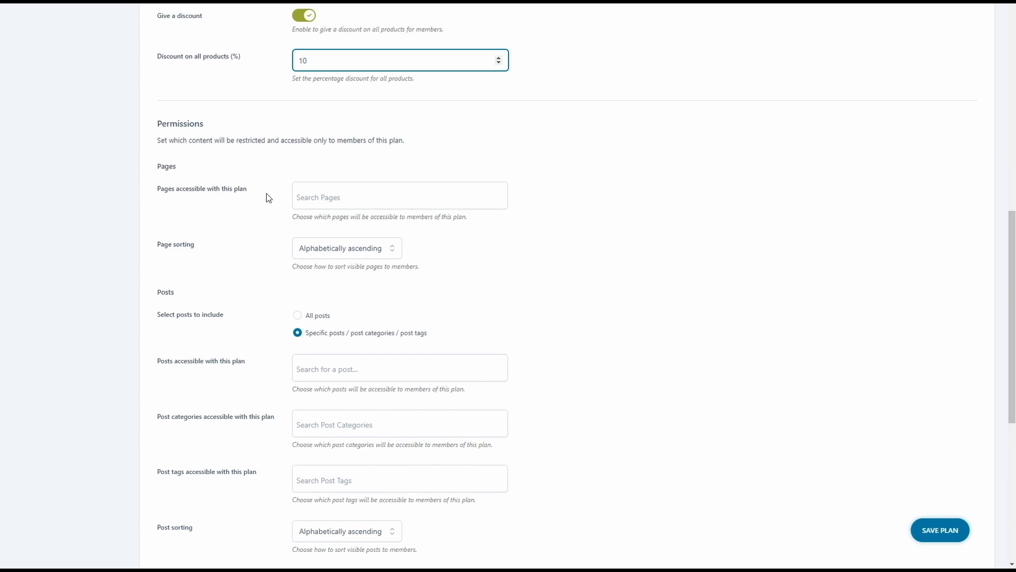
pyautogui.scroll(-3, 269, 198)
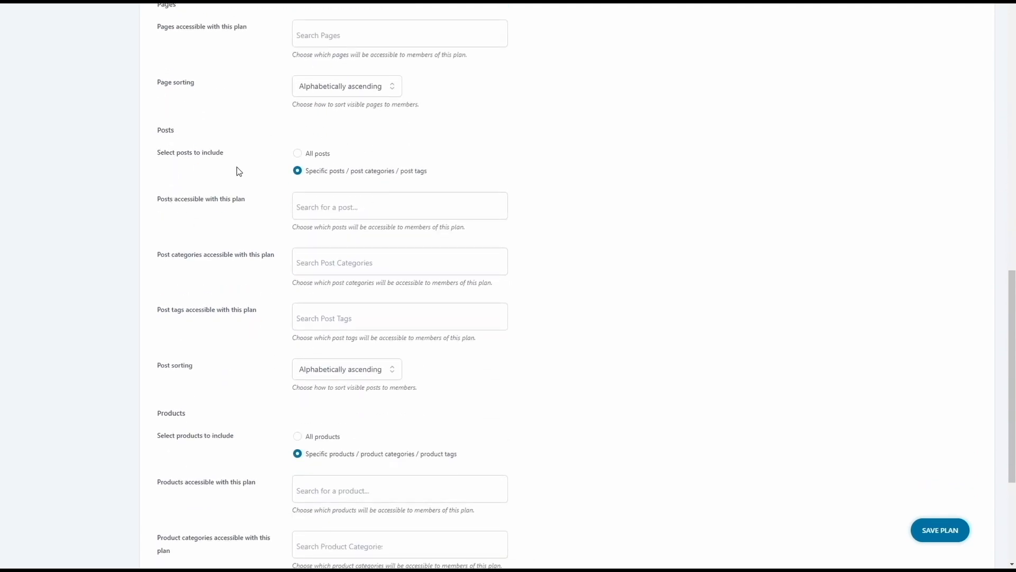
pyautogui.click(298, 154)
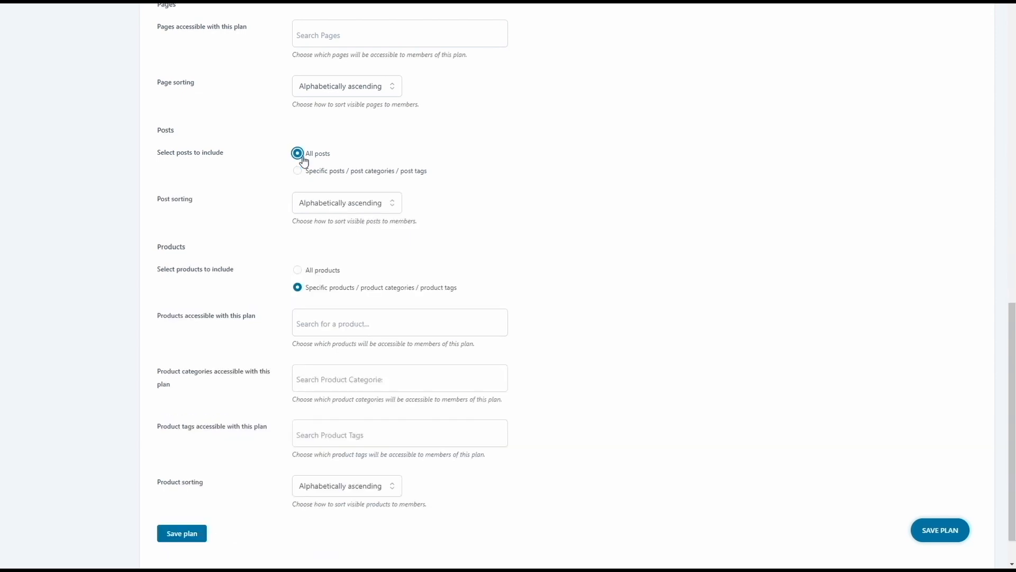
pyautogui.click(297, 171)
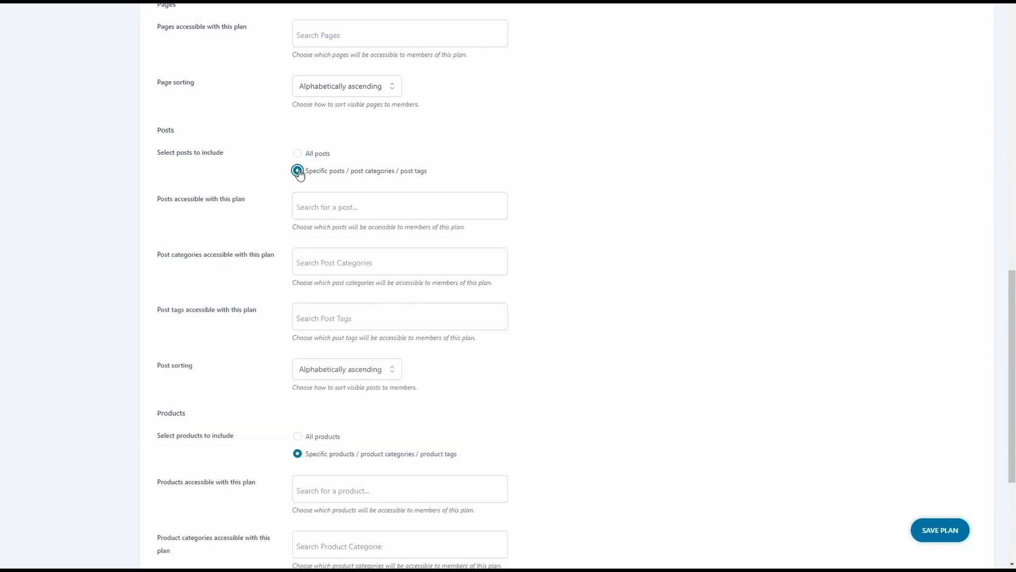
# Step: Try including all products in the plan's permissions, and return to specific products / product categories / product tags
pyautogui.scroll(-4, 297, 169)
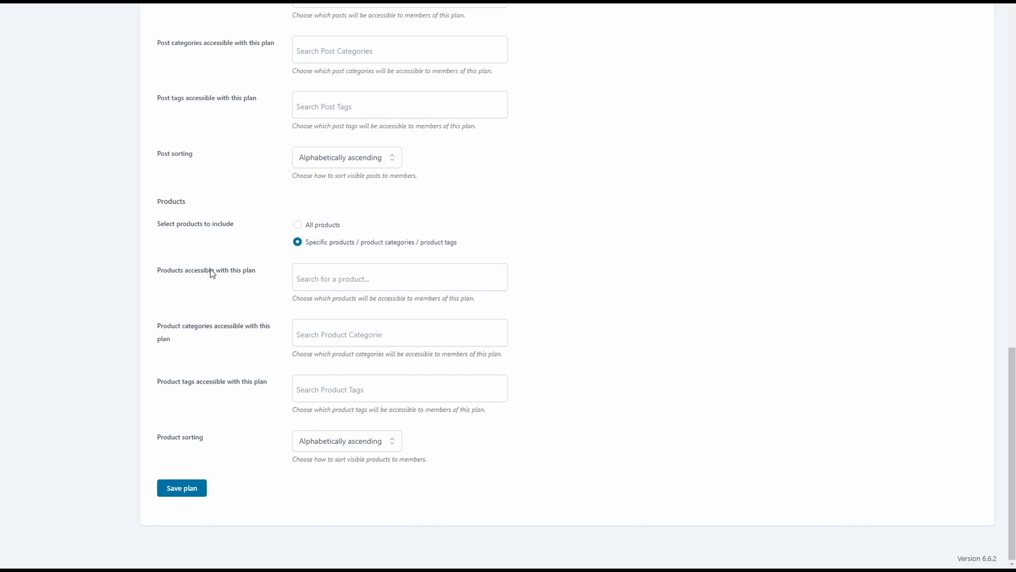
pyautogui.click(337, 228)
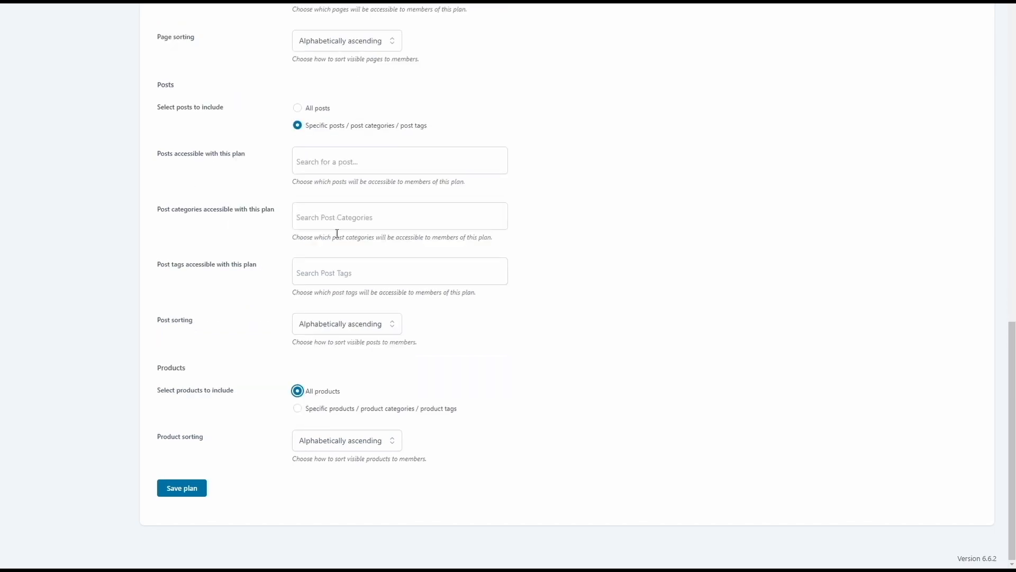
pyautogui.click(350, 409)
pyautogui.scroll(-1, 349, 413)
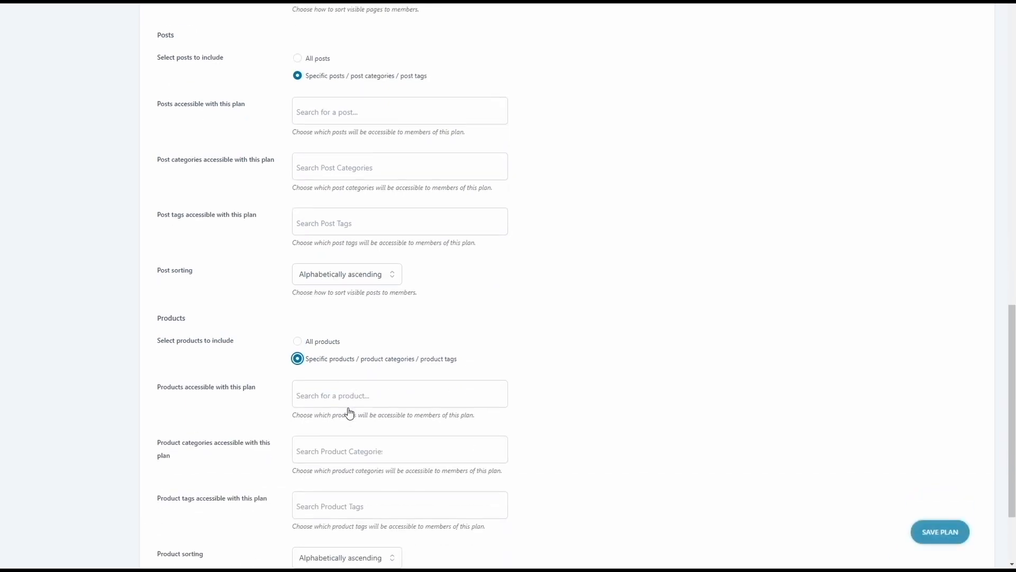
# Step: Save the Test plan and go back to the list of membership plans
pyautogui.scroll(-2, 349, 408)
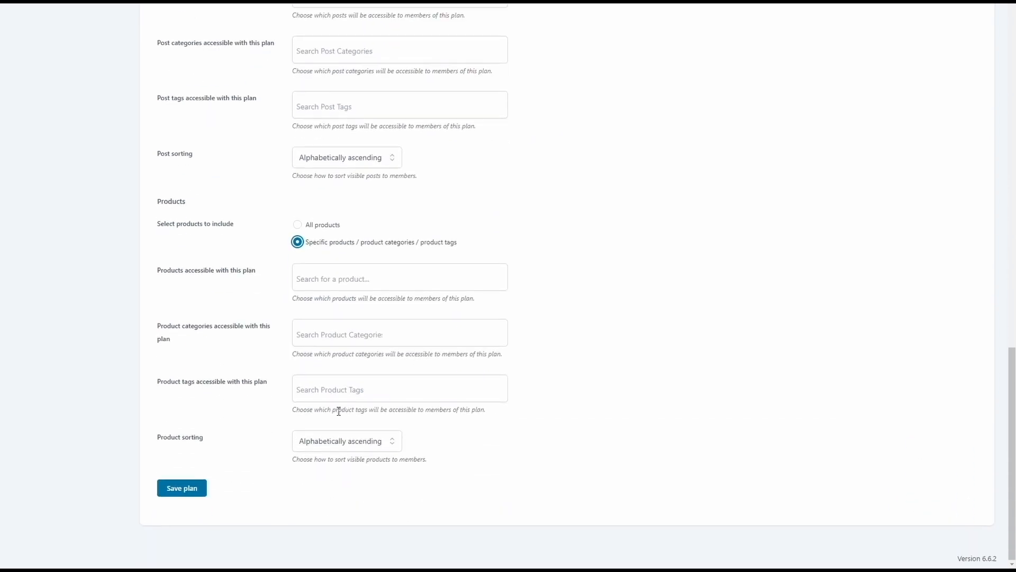
pyautogui.click(194, 487)
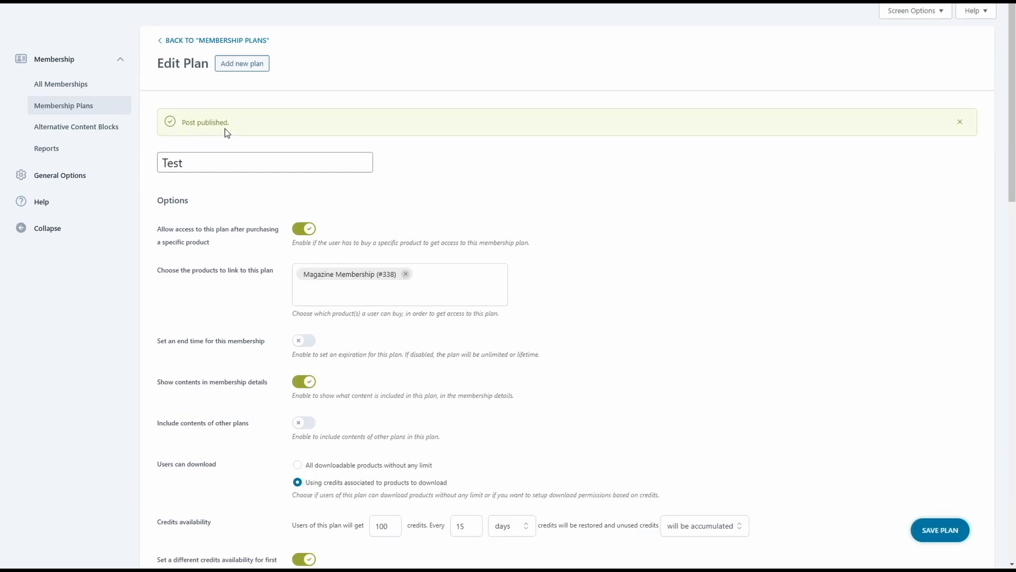
pyautogui.click(211, 40)
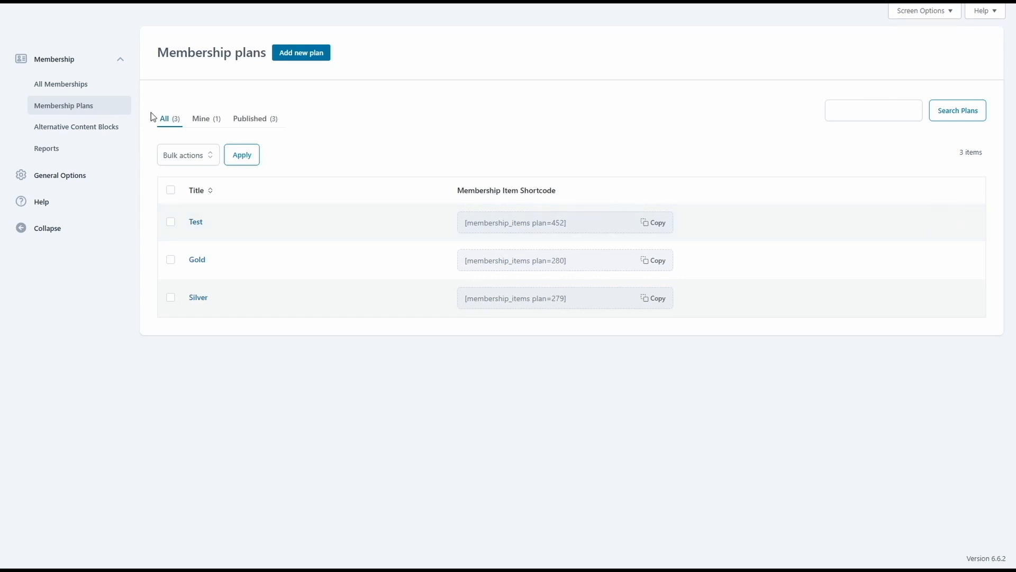
# Step: Edit the "free for one month" line in the news post alternative content block and view the restricted article
pyautogui.click(88, 127)
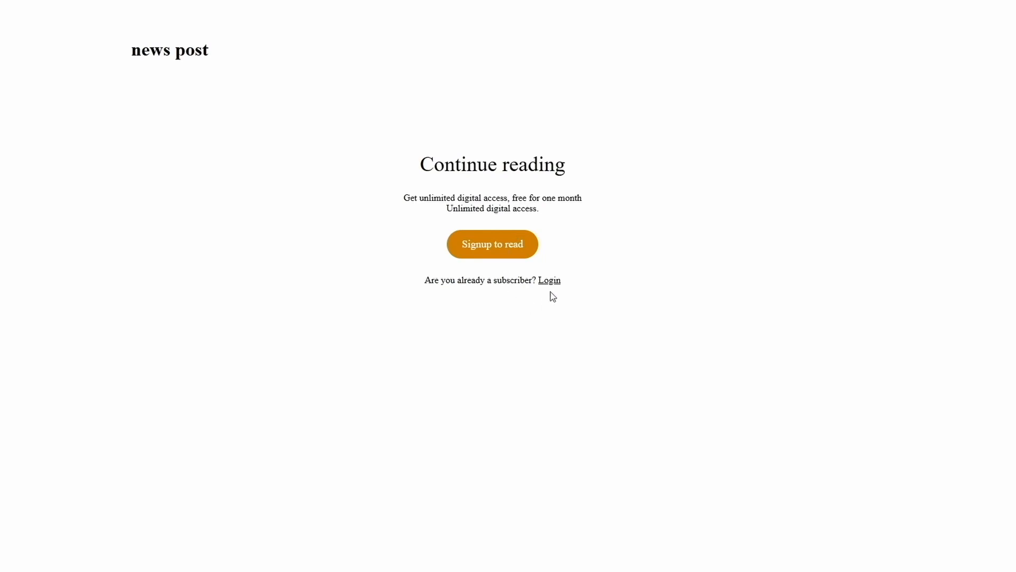
pyautogui.click(547, 199)
pyautogui.press('BackSpace')
pyautogui.press('BackSpace')
pyautogui.write('o')
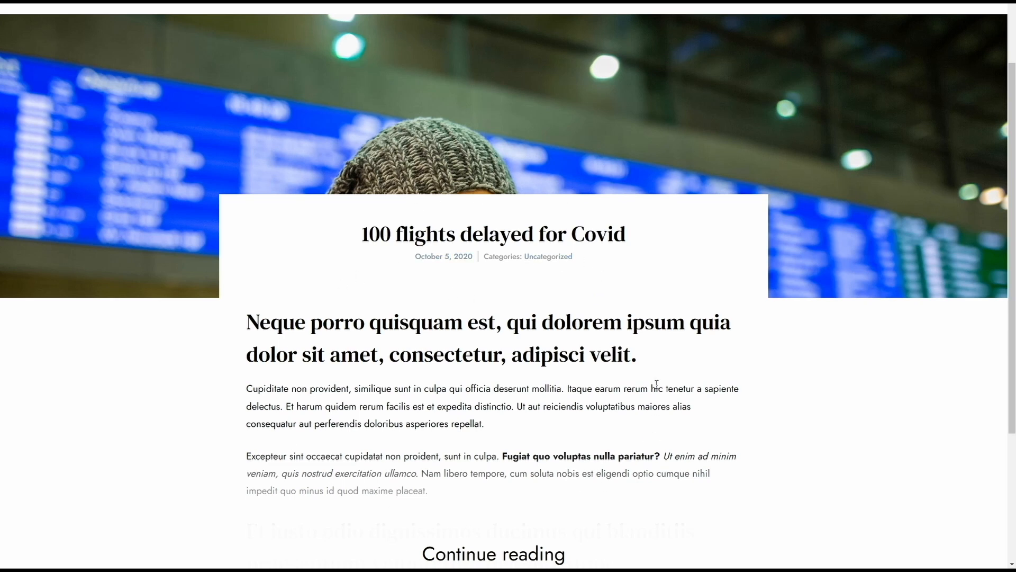
pyautogui.scroll(-3, 656, 385)
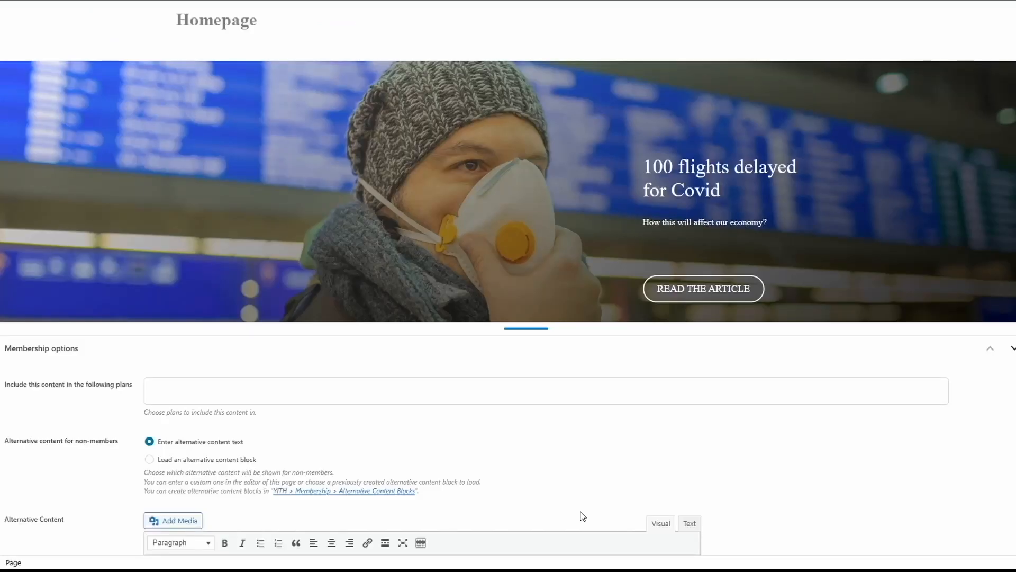
# Step: In the Homepage's membership options, choose to load an alternative content block for non-members
pyautogui.moveTo(521, 329); pyautogui.dragTo(523, 320)
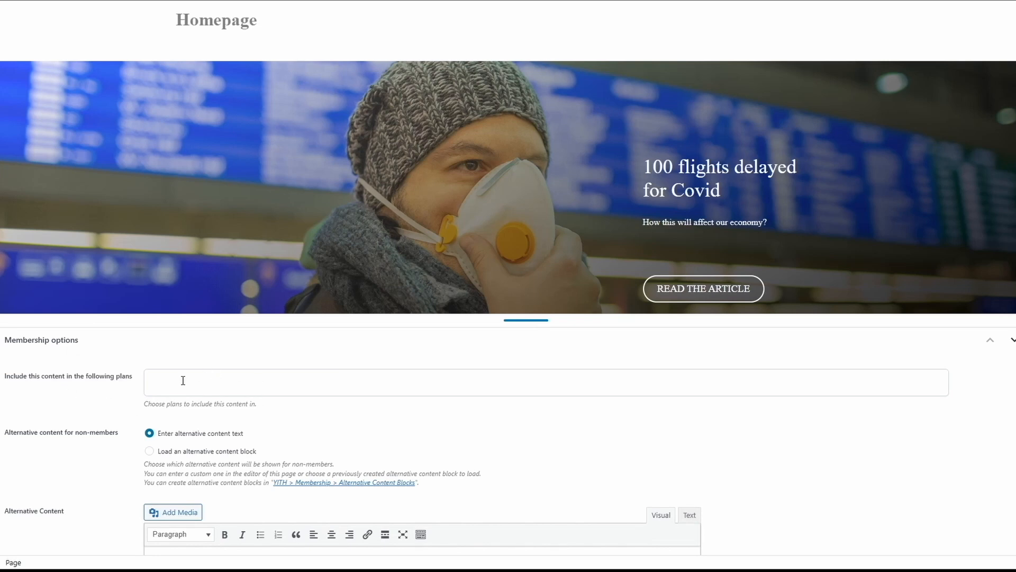
pyautogui.scroll(-1, 183, 380)
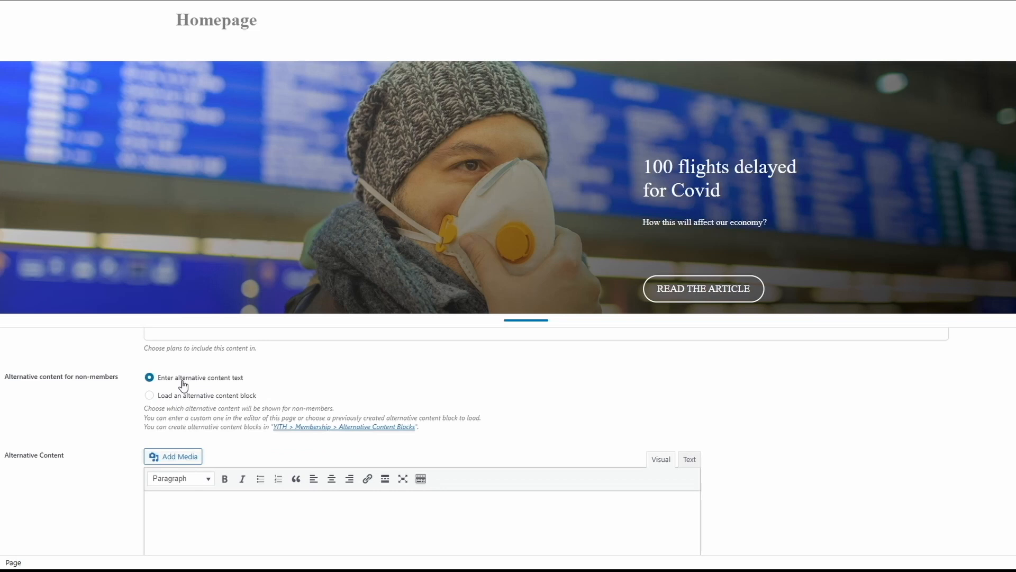
pyautogui.scroll(-1, 132, 423)
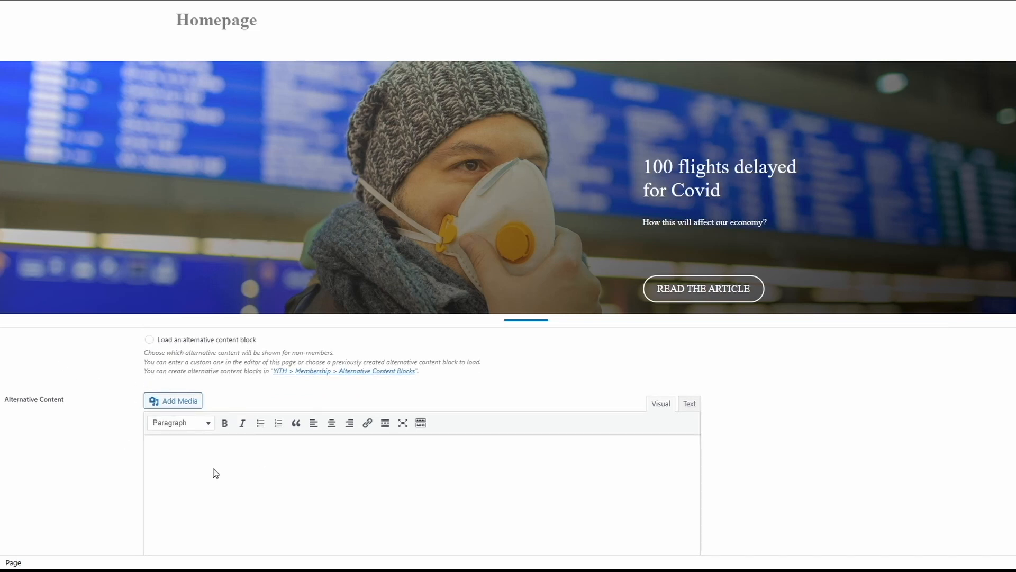
pyautogui.scroll(1, 234, 482)
pyautogui.click(202, 401)
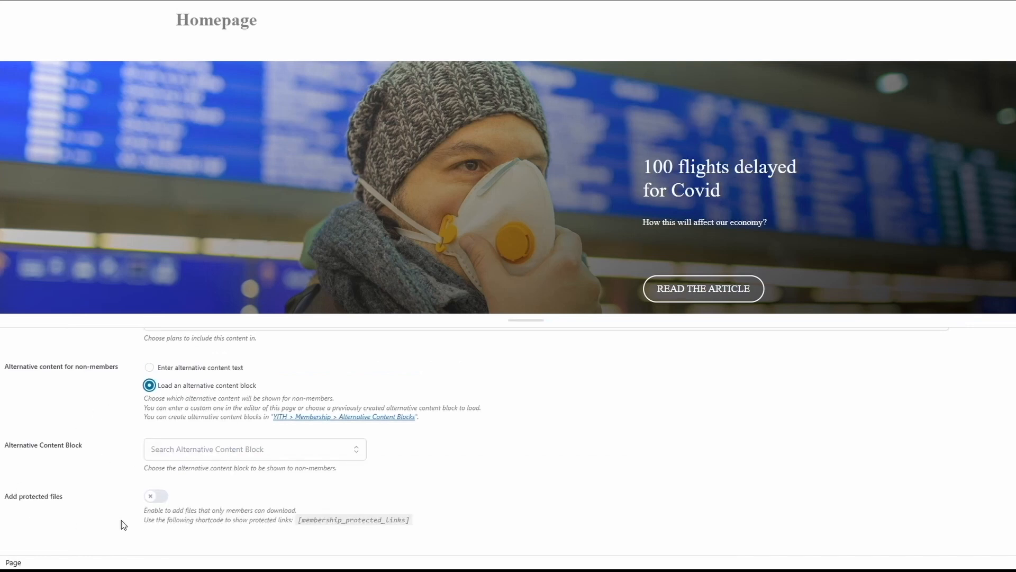
# Step: Enable protected files for the Homepage and look through the plans that can be given access to a file
pyautogui.click(160, 499)
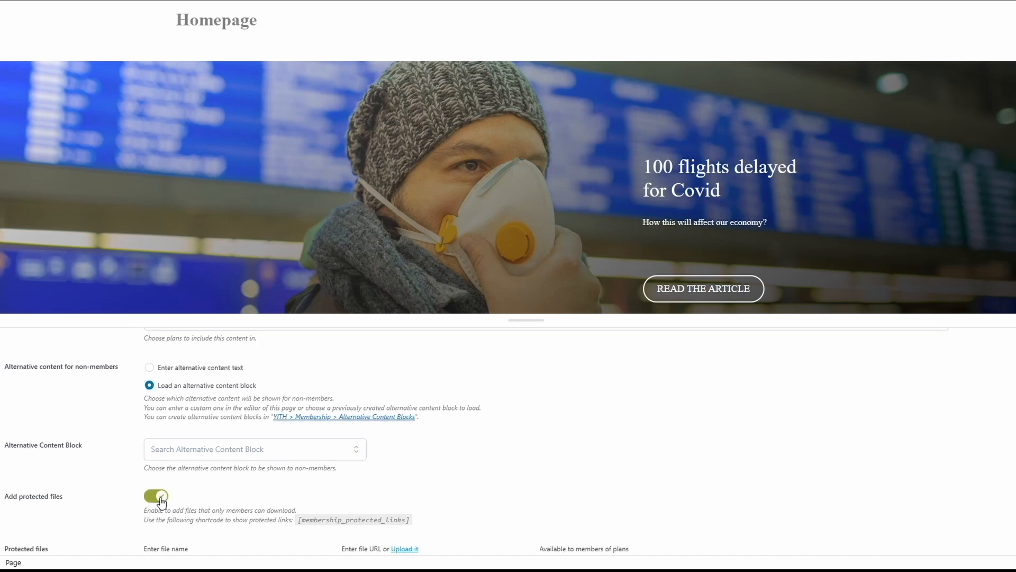
pyautogui.scroll(-2, 161, 498)
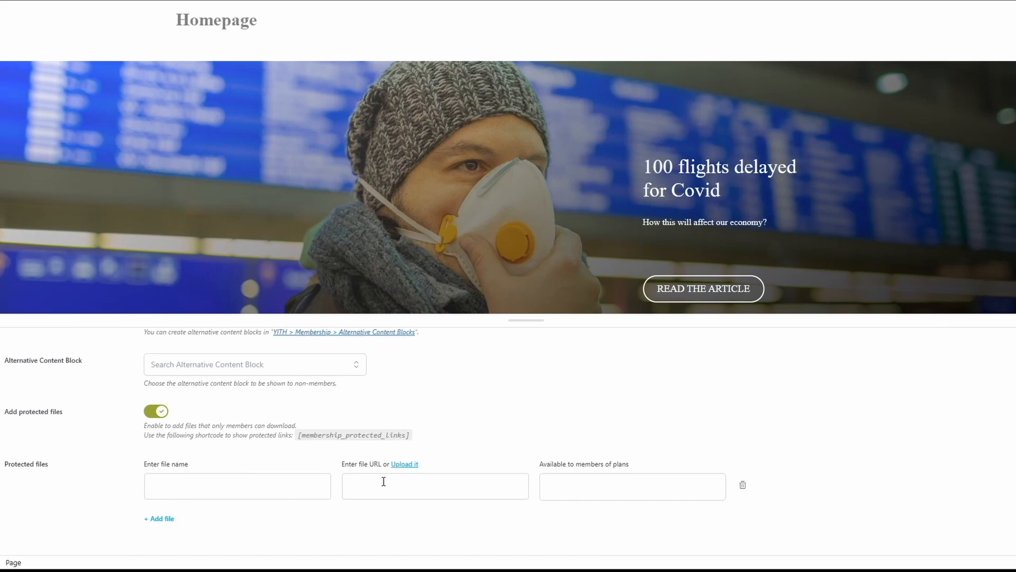
pyautogui.click(596, 496)
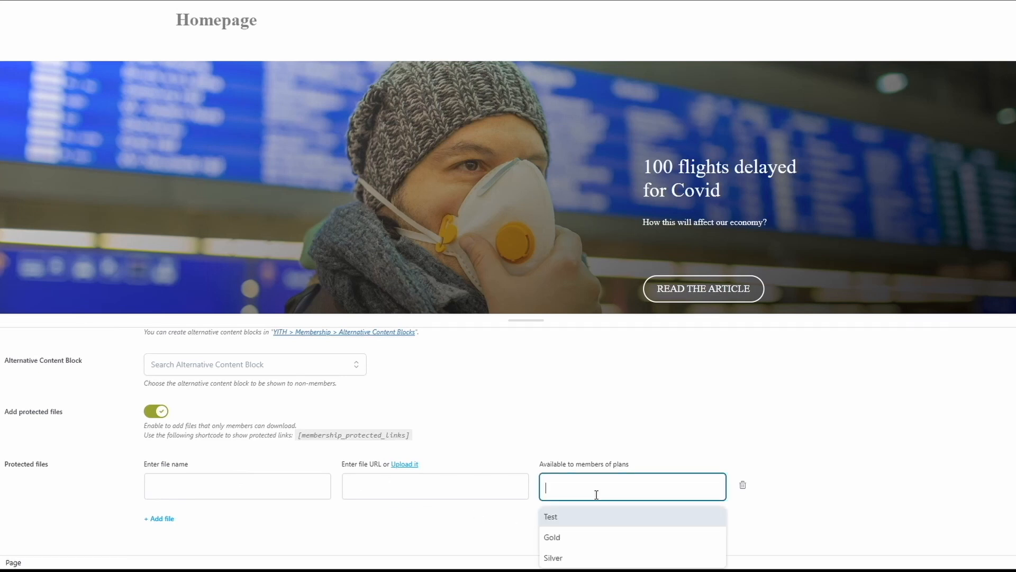
pyautogui.click(669, 460)
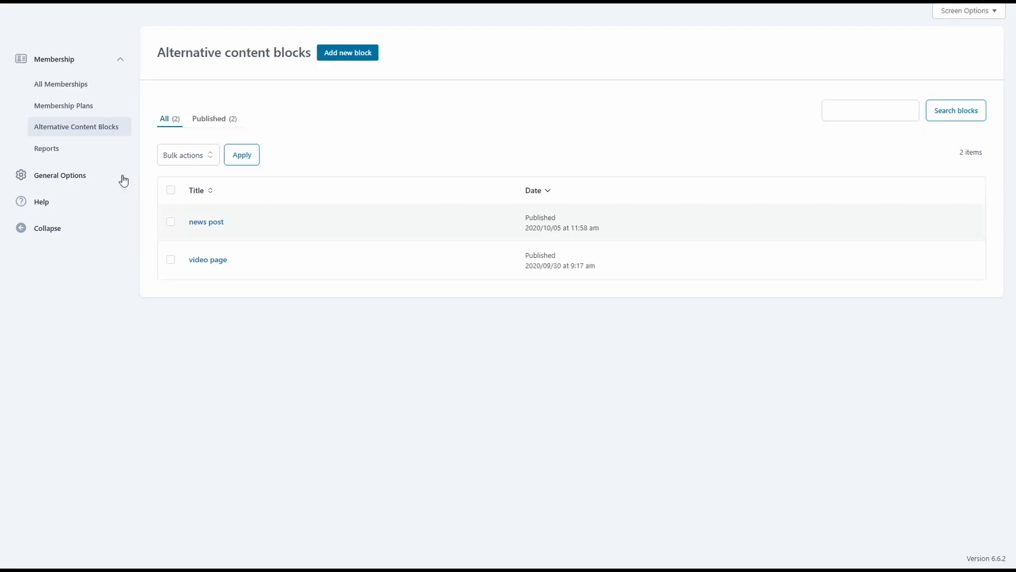
# Step: Review the membership reports and open the general options
pyautogui.click(85, 153)
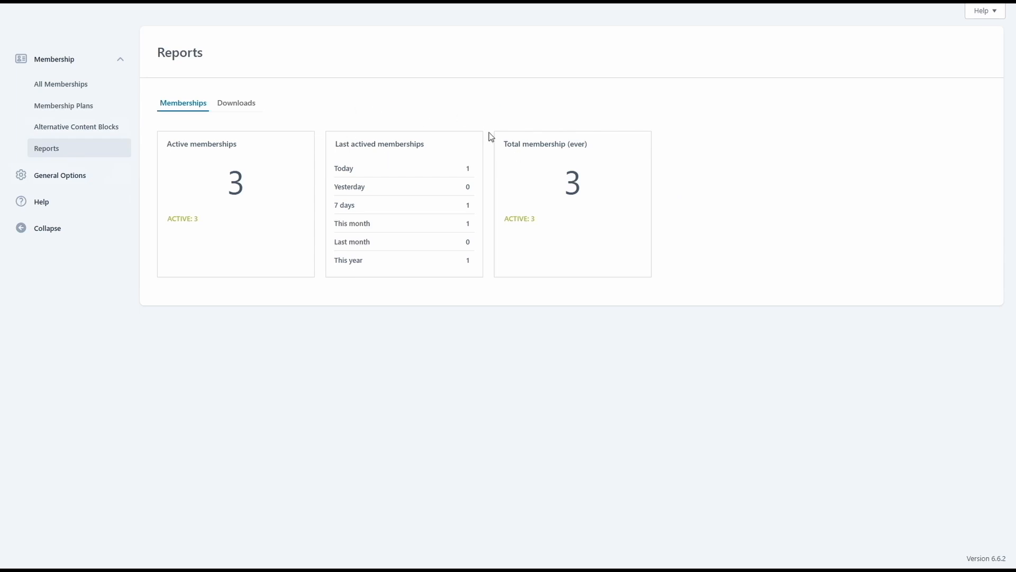
pyautogui.click(64, 183)
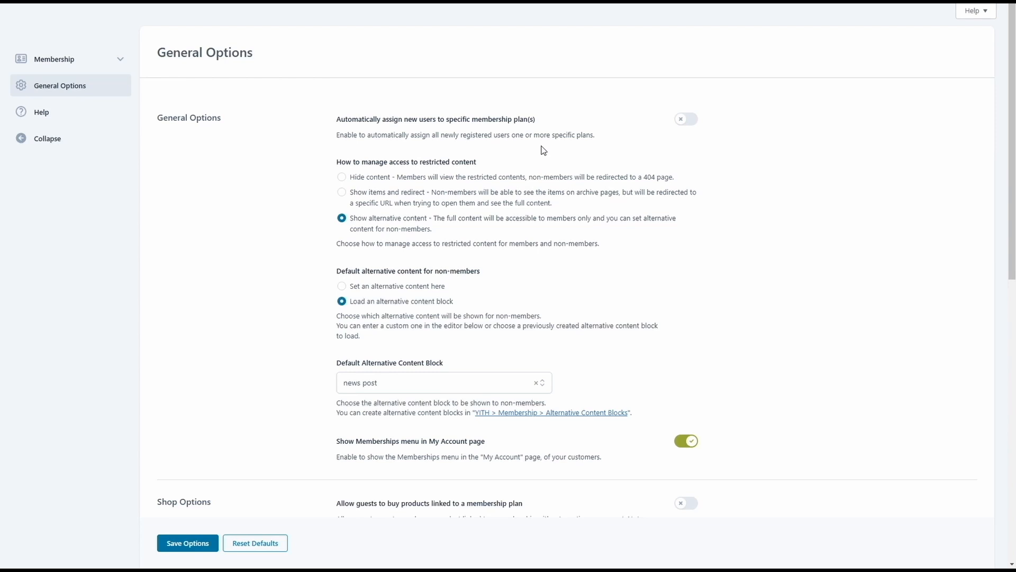
# Step: Try automatically assigning new users to the Test plan, and switch the automatic assignment off again
pyautogui.click(685, 119)
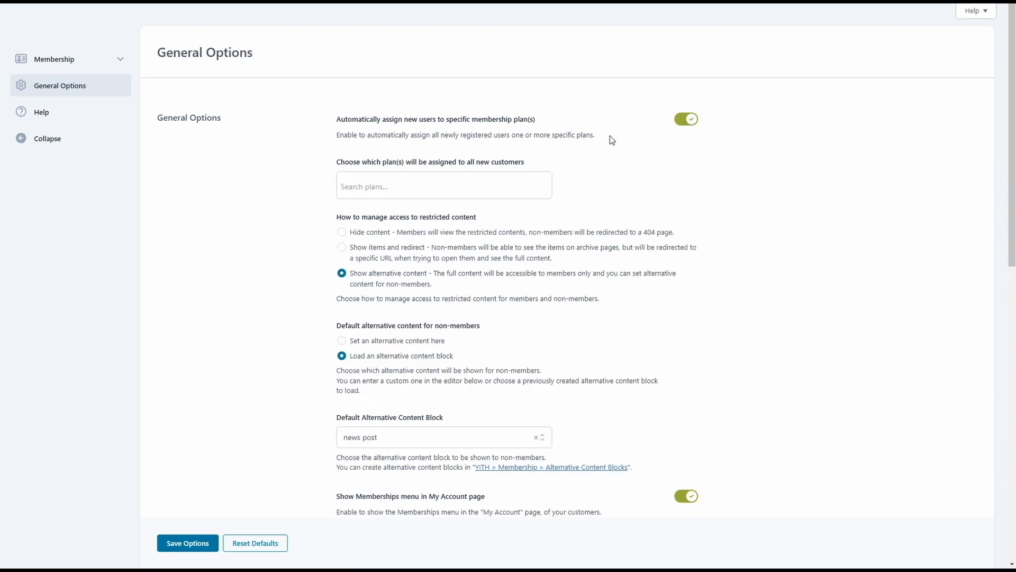
pyautogui.click(502, 179)
pyautogui.write('Test')
pyautogui.click(466, 213)
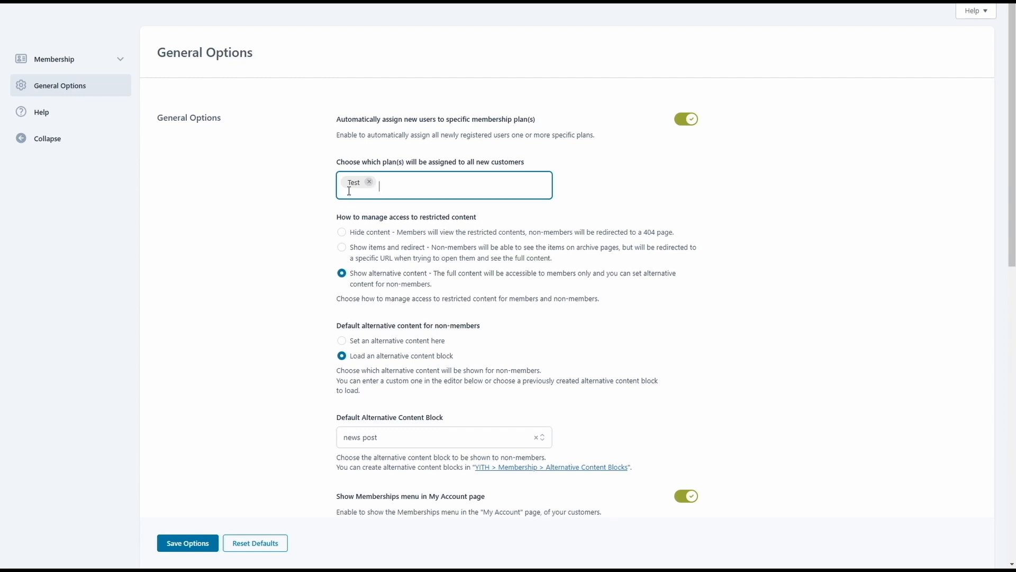
pyautogui.click(684, 121)
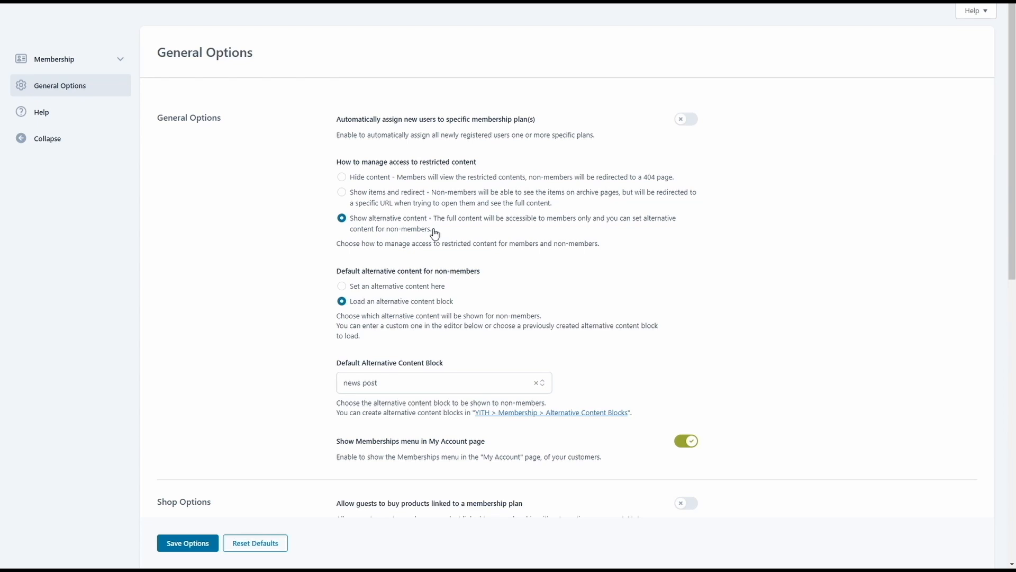
# Step: Try hiding restricted content from non-members, and change the access setting to Show items and redirect
pyautogui.click(380, 179)
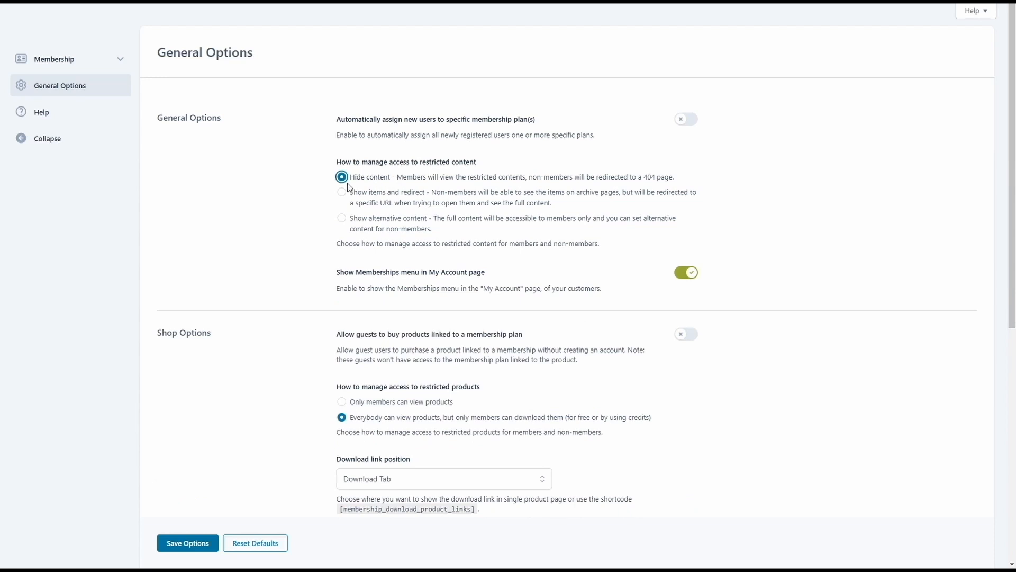
pyautogui.click(368, 196)
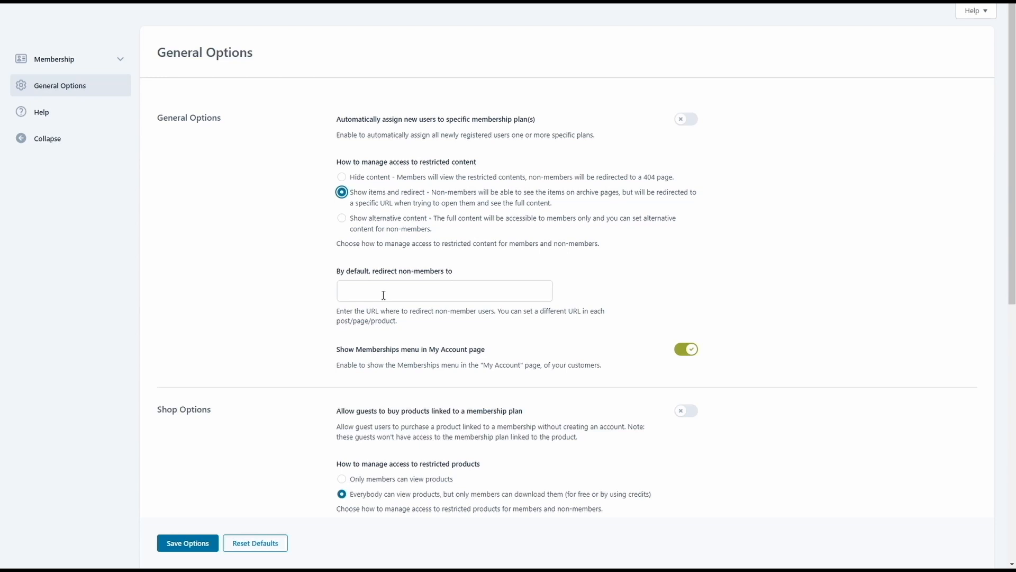
# Step: Change the restricted content access to Show alternative content, and choose to set the default alternative content for non-members here
pyautogui.click(354, 219)
pyautogui.scroll(-1, 367, 254)
pyautogui.scroll(-3, 367, 225)
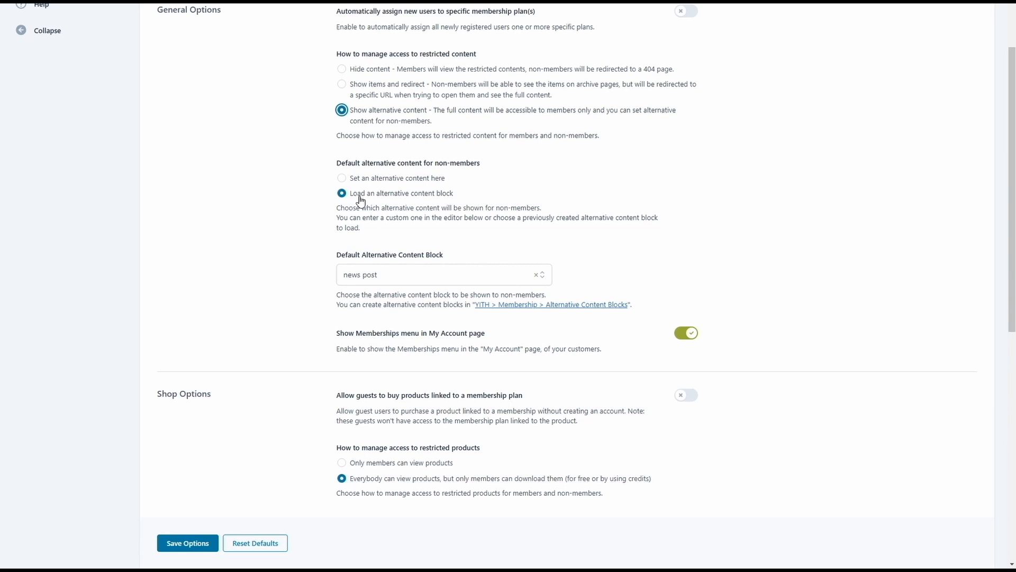
pyautogui.click(385, 279)
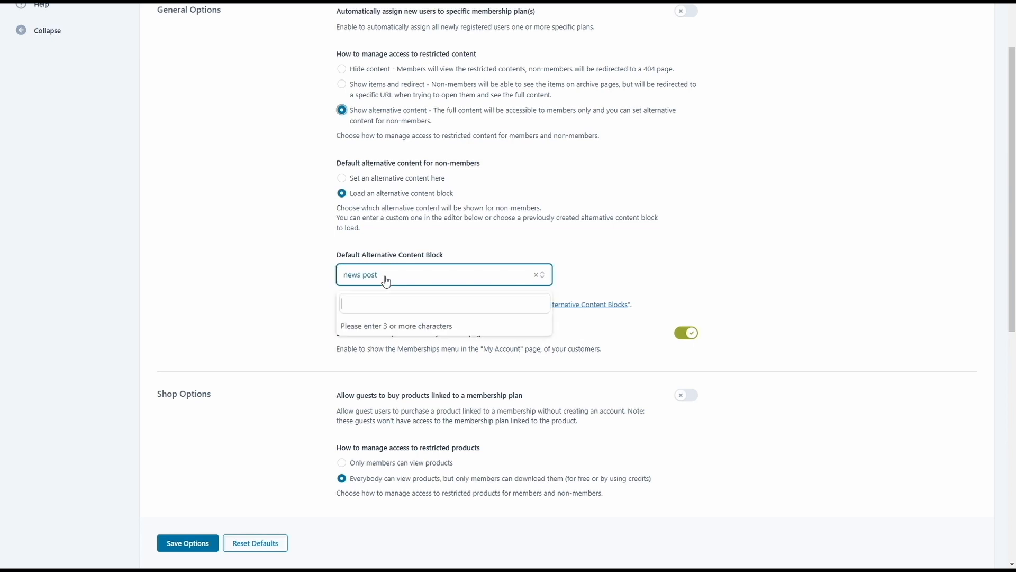
pyautogui.click(386, 279)
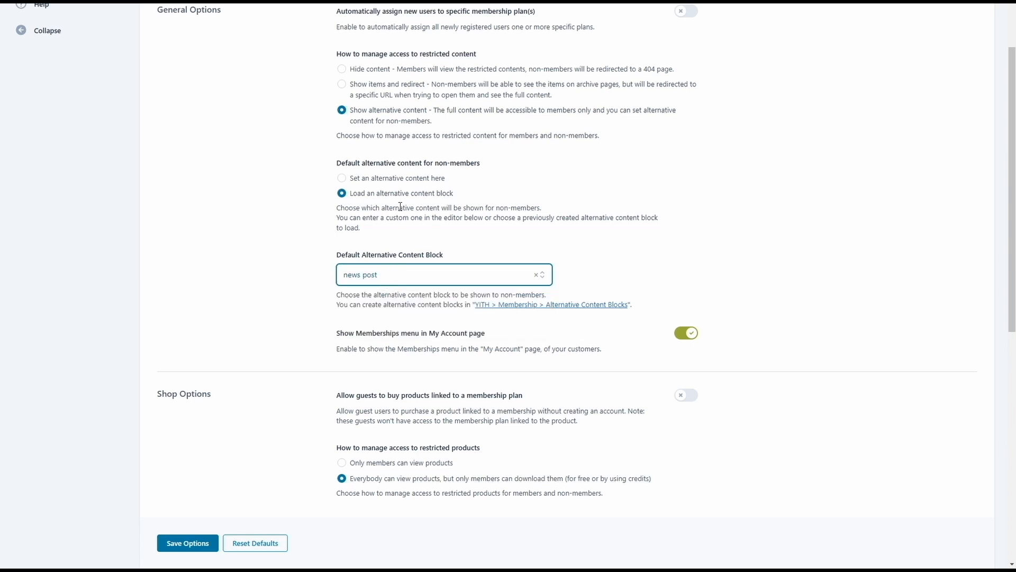
pyautogui.click(387, 180)
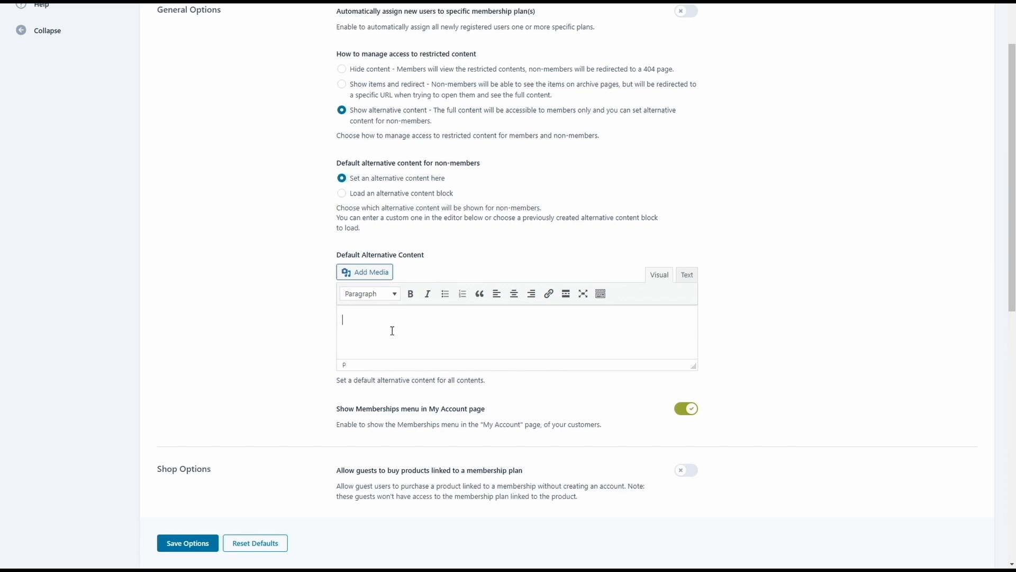
# Step: Check the Silver plan's contents in the customer's account, and review the shop and report settings in the general options
pyautogui.scroll(-3, 393, 331)
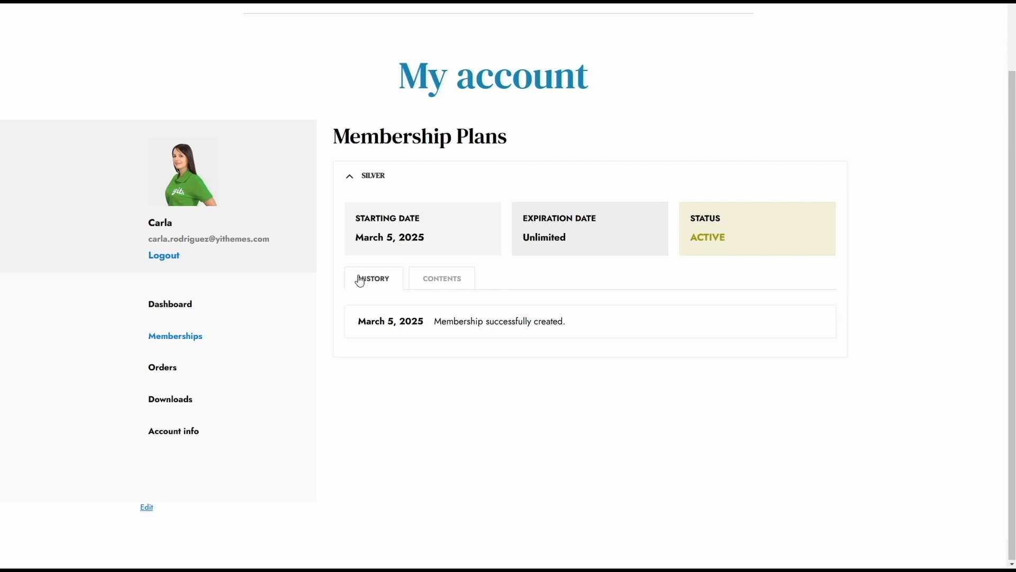
pyautogui.click(443, 279)
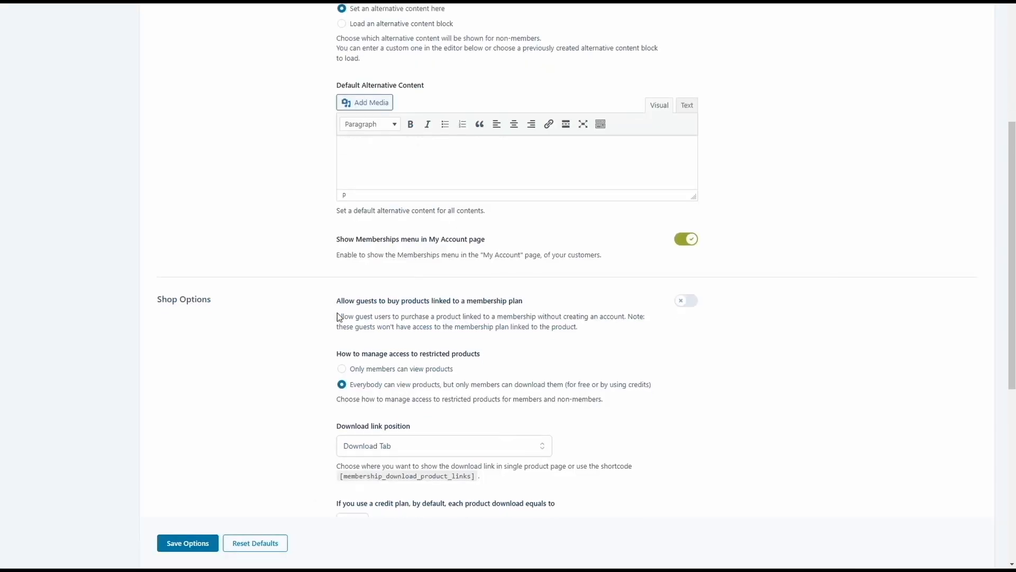
pyautogui.scroll(-5, 260, 90)
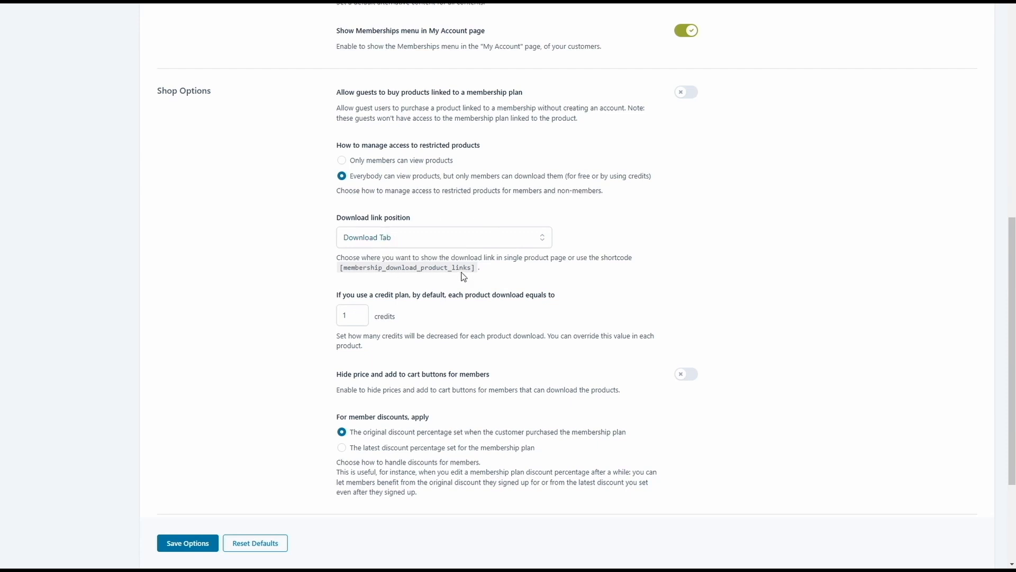
pyautogui.scroll(-2, 463, 275)
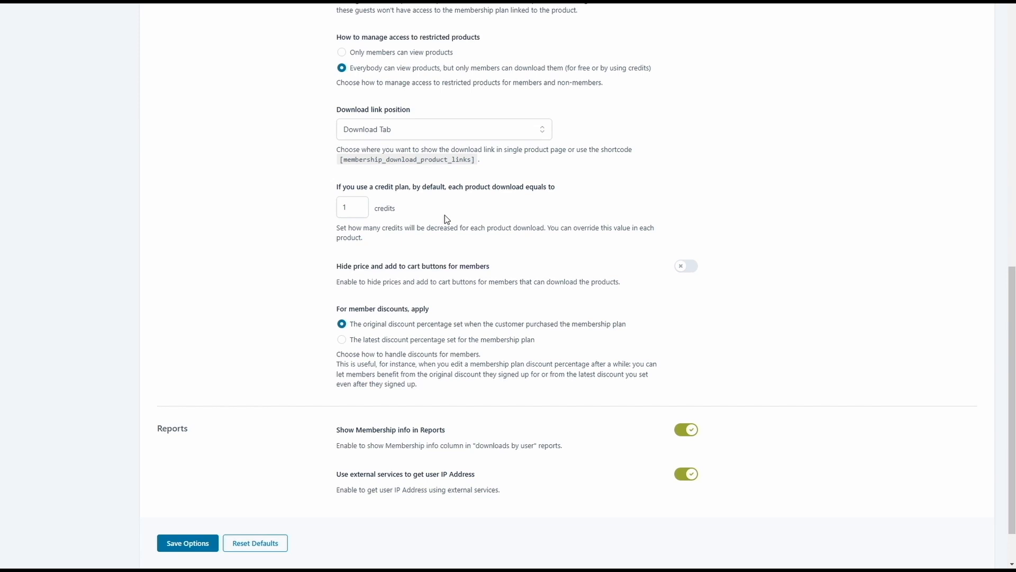
pyautogui.scroll(-1, 482, 224)
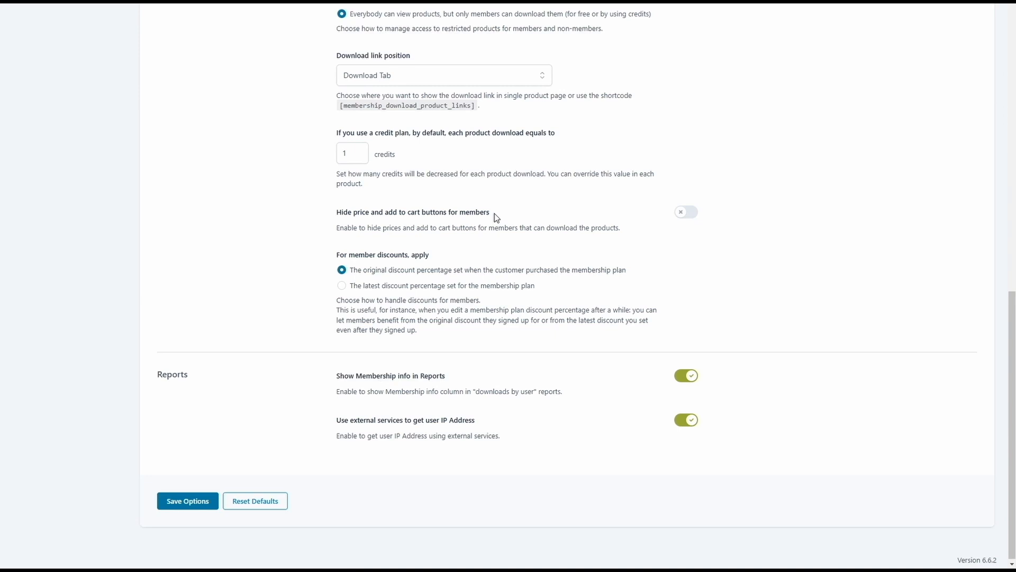
pyautogui.scroll(-1, 494, 213)
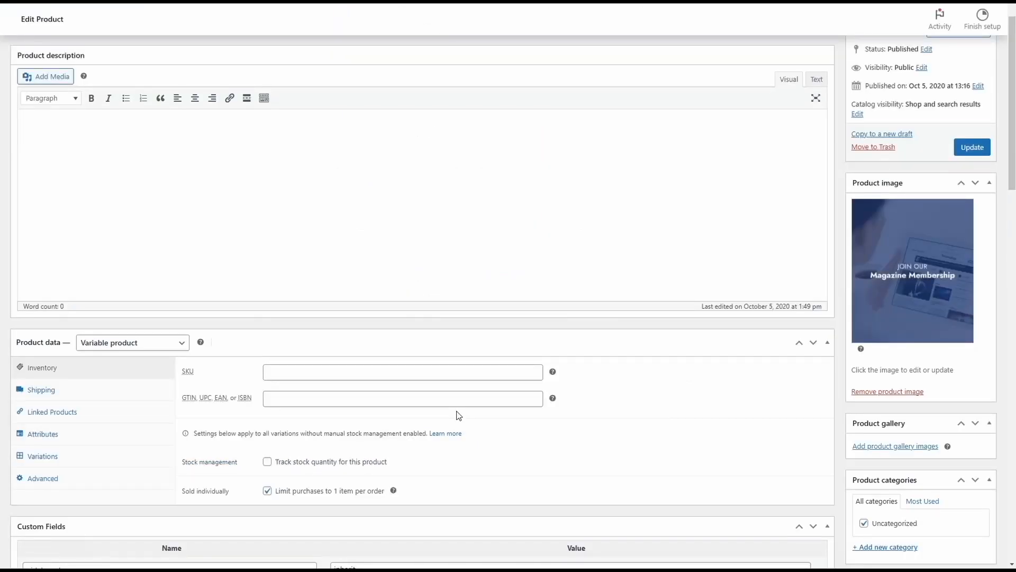
# Step: Include the magazine membership product in the Test plan through its membership options
pyautogui.scroll(-12, 458, 416)
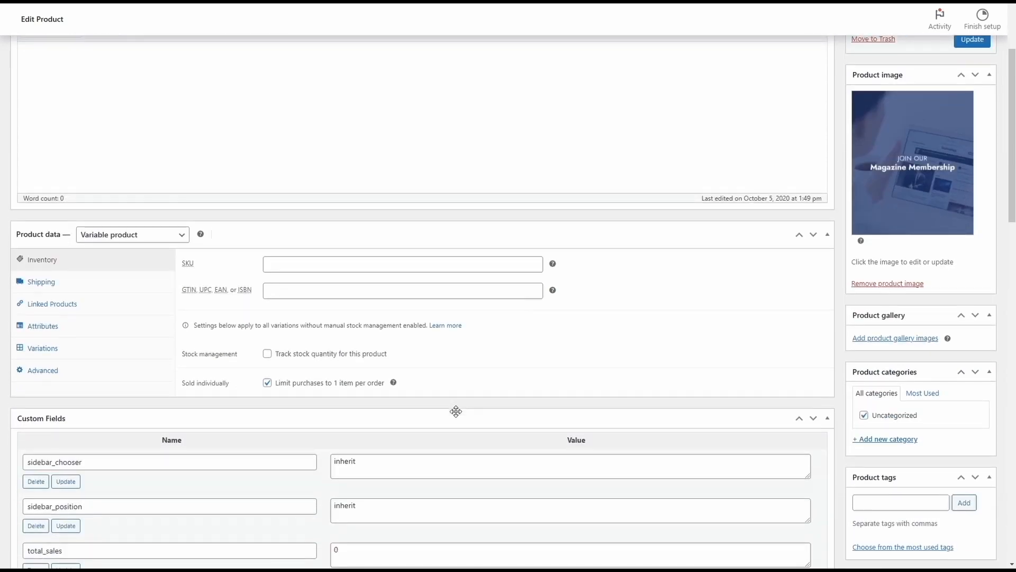
pyautogui.scroll(-4, 457, 411)
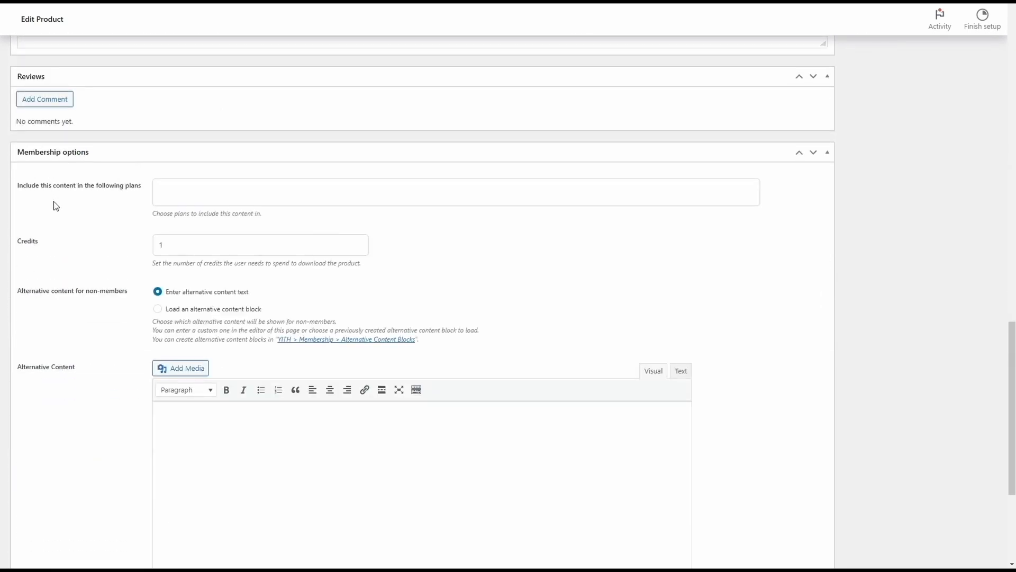
pyautogui.click(210, 188)
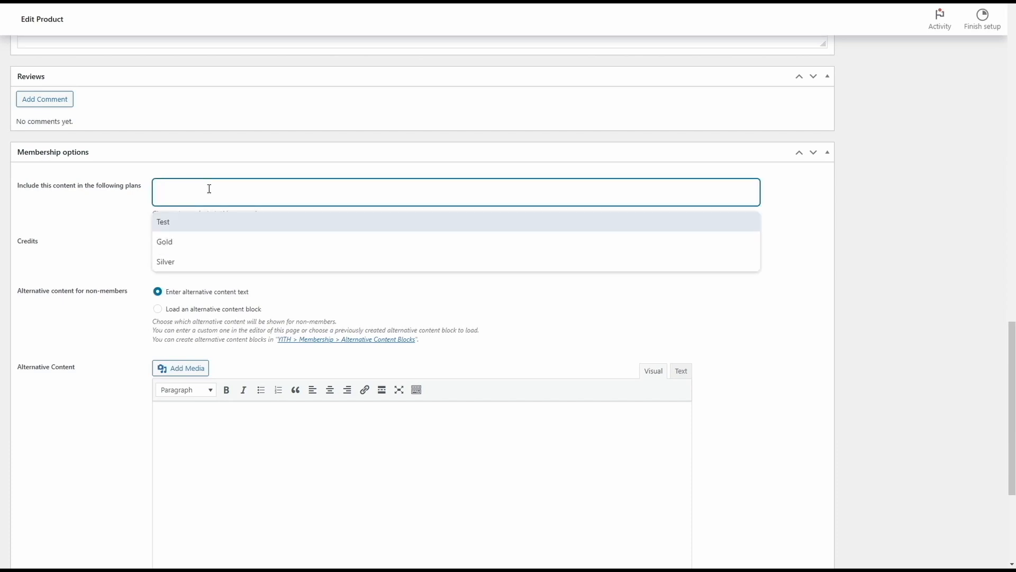
pyautogui.click(196, 226)
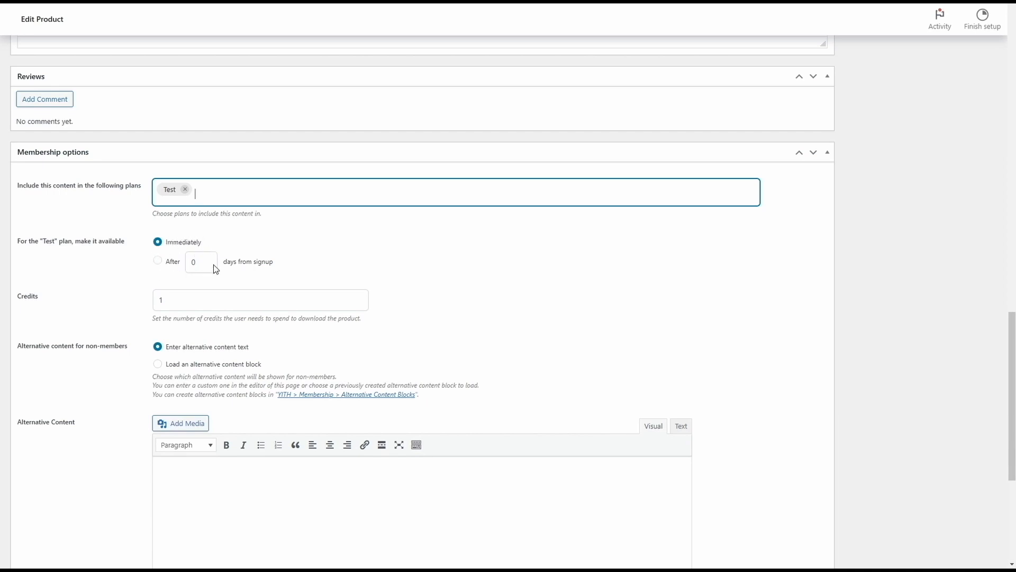
# Step: Set the credits needed to download the product to 24
pyautogui.scroll(-2, 199, 266)
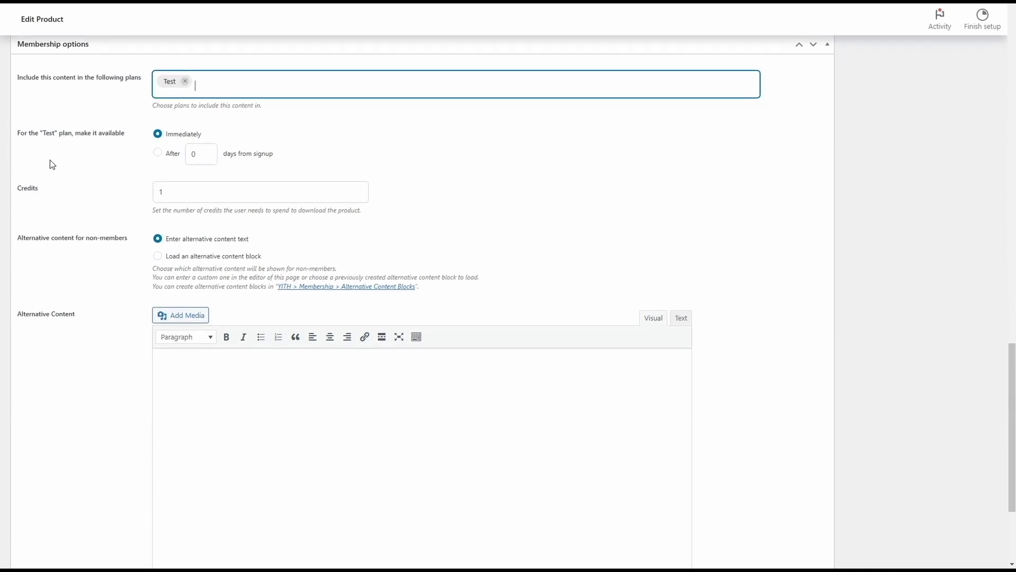
pyautogui.click(200, 192)
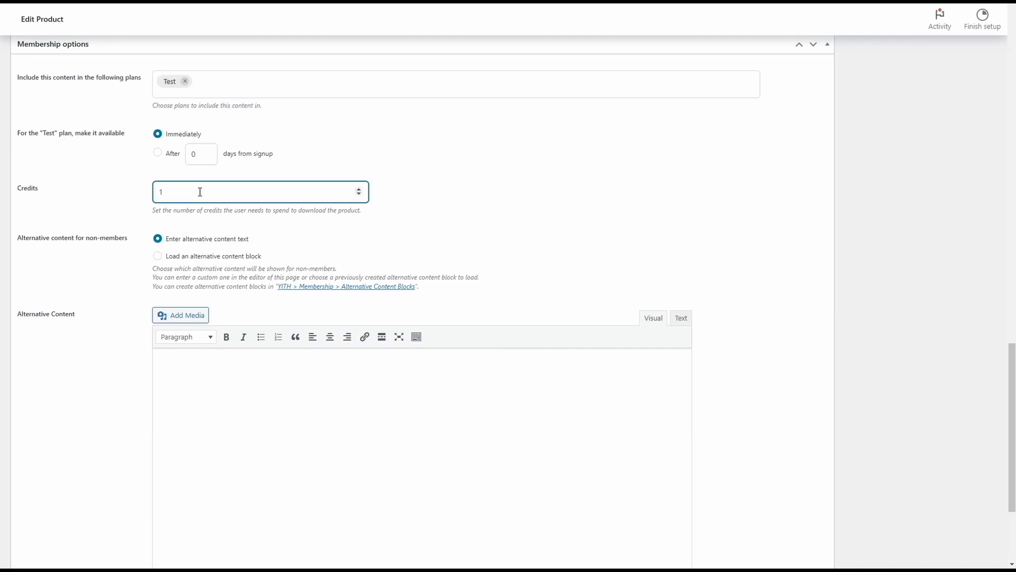
pyautogui.write('25')
# Step: Load the "news post" alternative content block for non-members of the product
pyautogui.scroll(-3, 201, 191)
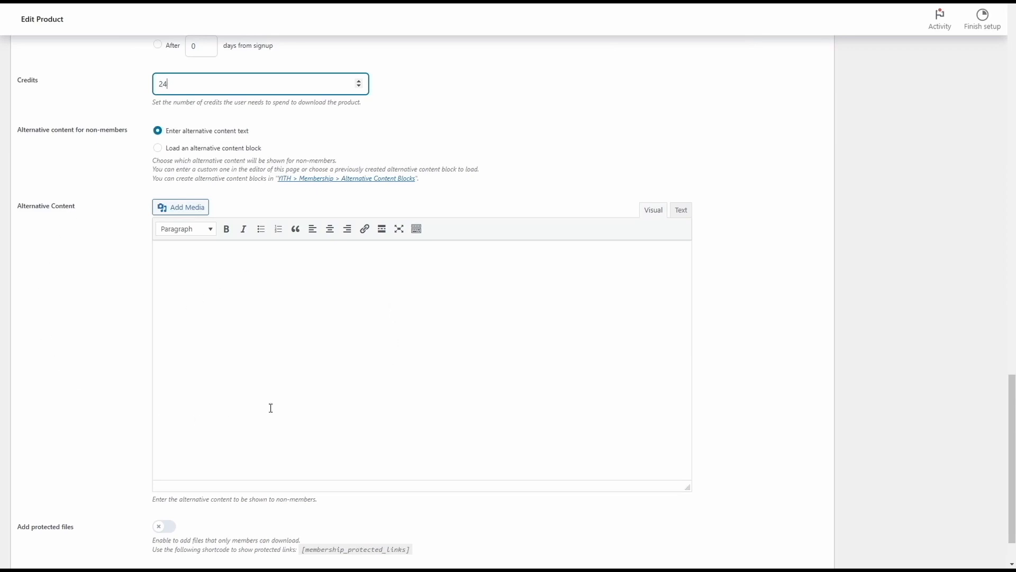
pyautogui.click(219, 154)
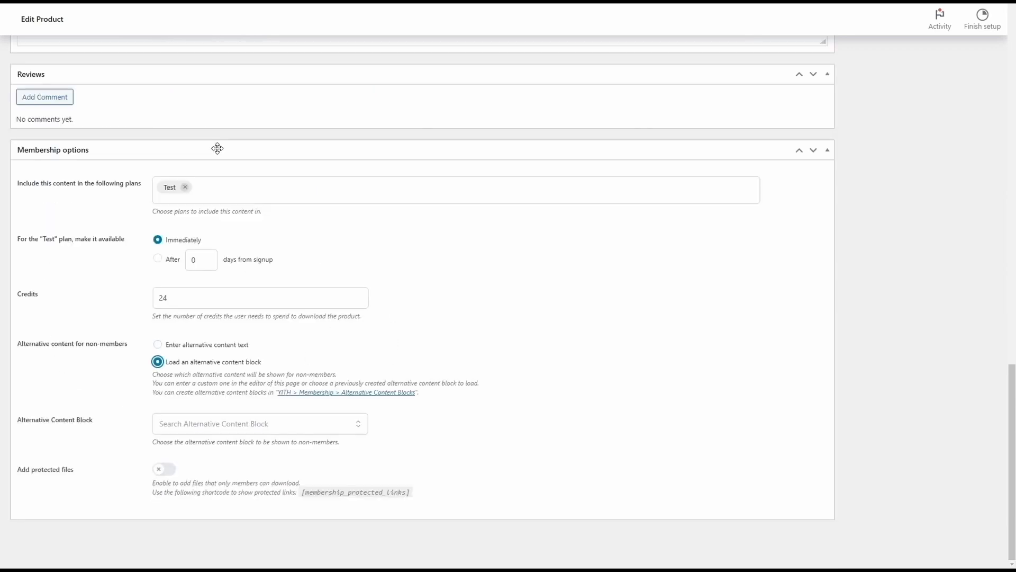
pyautogui.click(208, 422)
pyautogui.write('new')
pyautogui.click(203, 498)
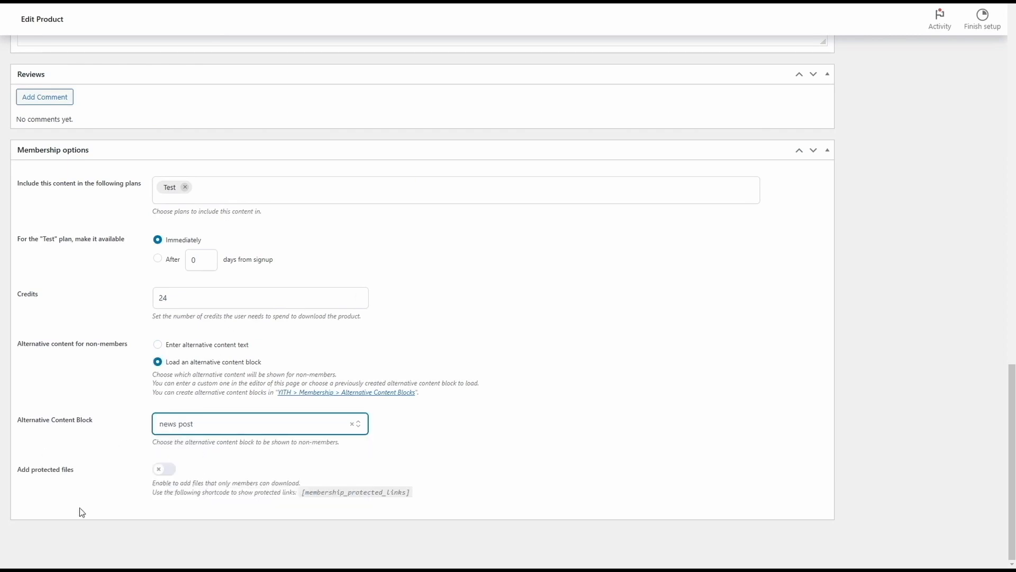
# Step: Enable protected files for the product and look through the plans whose members can be given access to a file
pyautogui.click(164, 470)
pyautogui.scroll(-2, 159, 471)
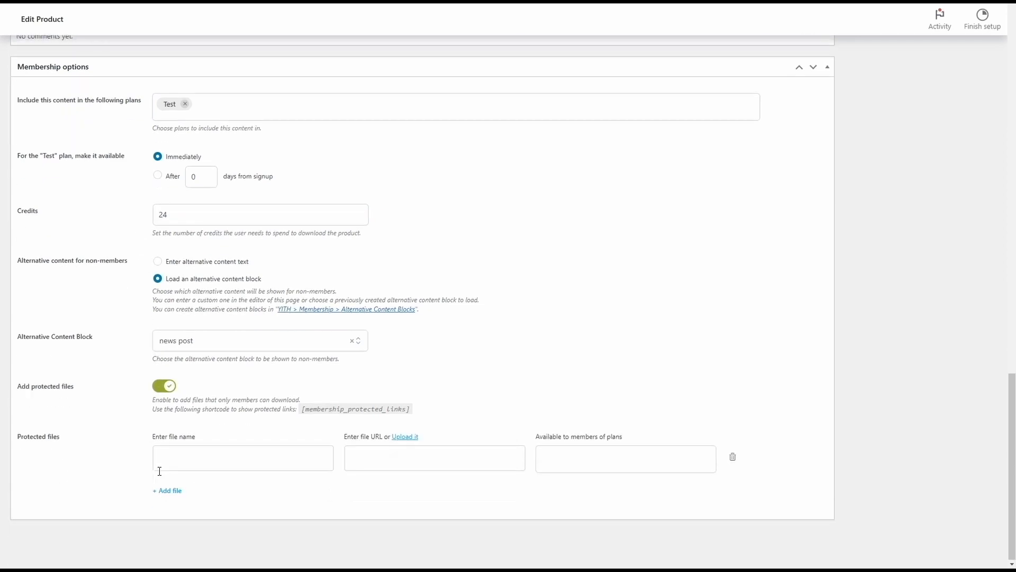
pyautogui.click(188, 459)
pyautogui.click(417, 456)
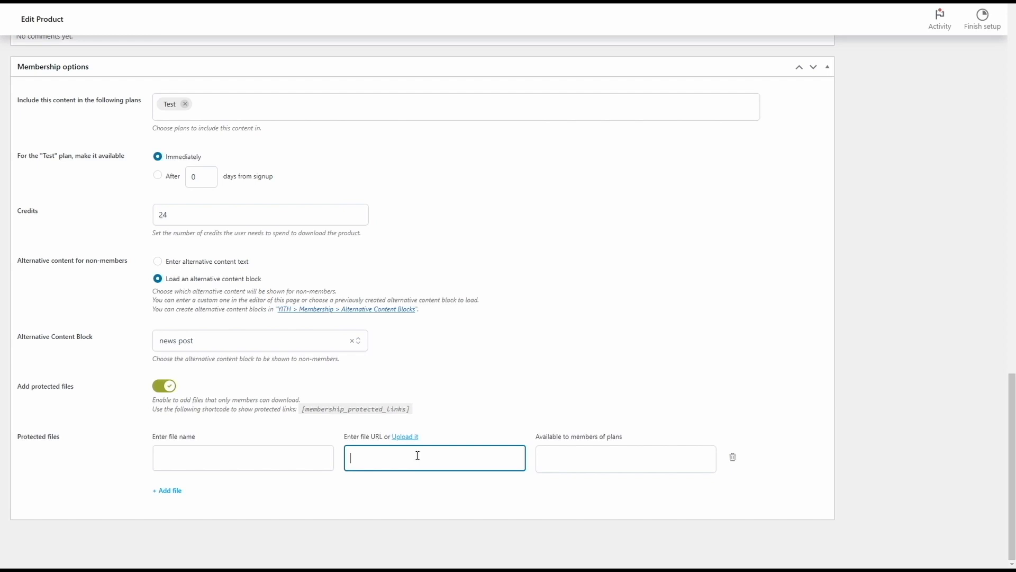
pyautogui.click(582, 463)
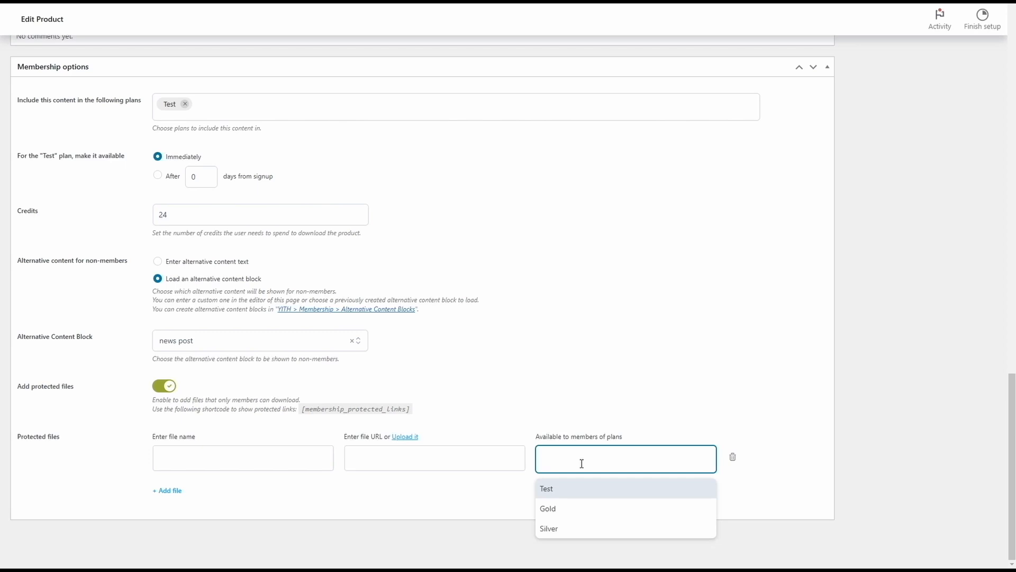